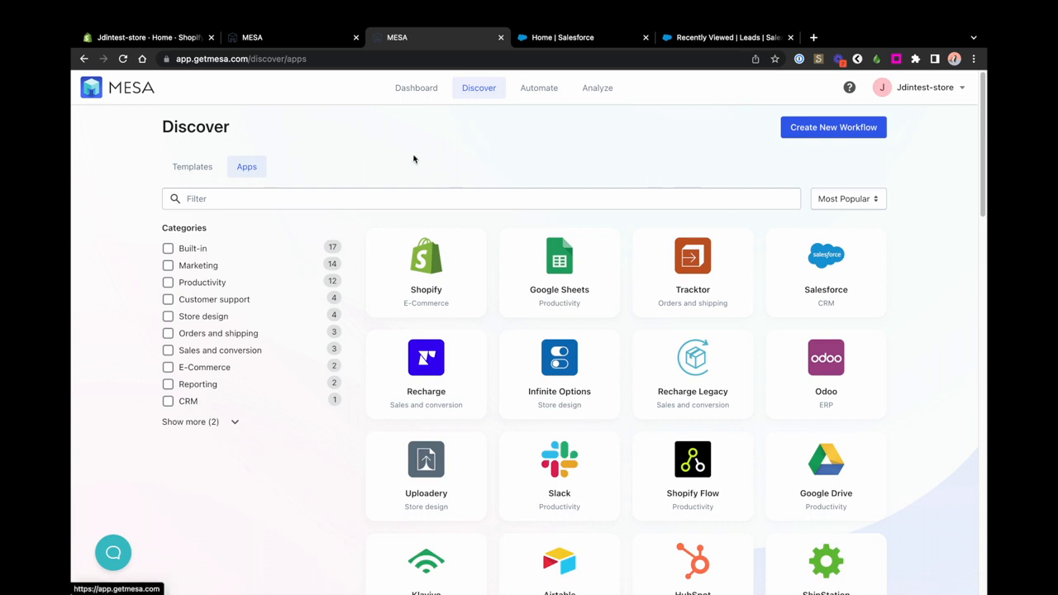
# Step: Open the Salesforce app card from the Discover > Apps catalogue
pyautogui.click(261, 197)
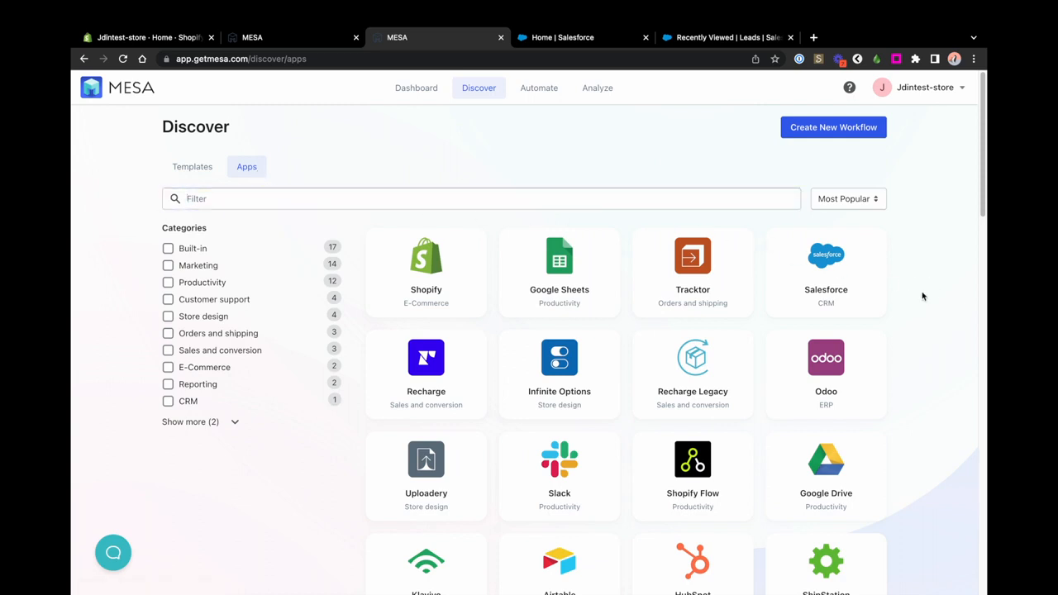
pyautogui.click(824, 269)
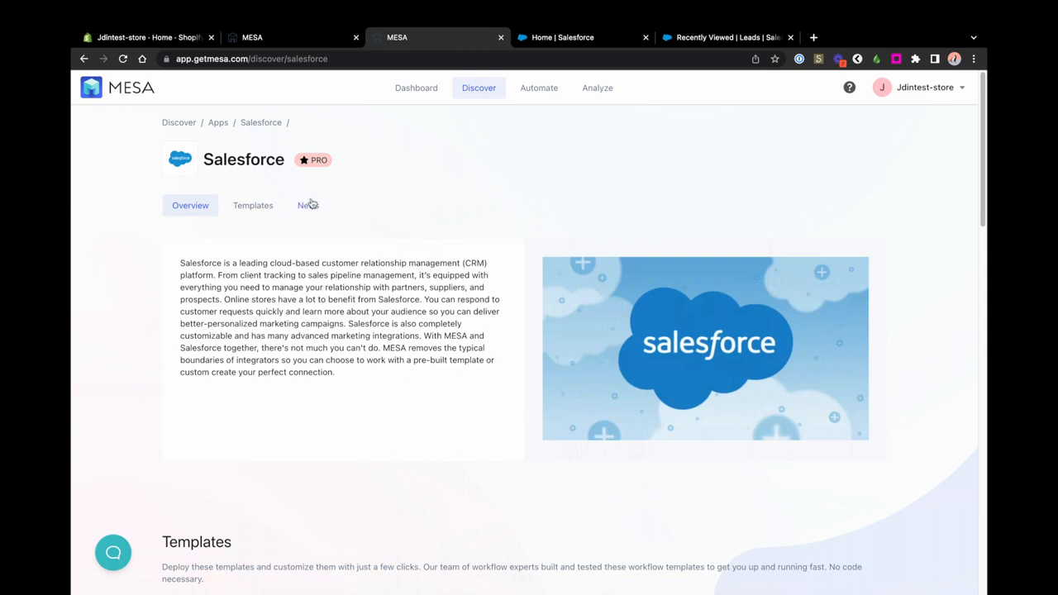
# Step: Browse the Salesforce overview and workflow templates, then bring the My Workflows tab to the front
pyautogui.click(261, 208)
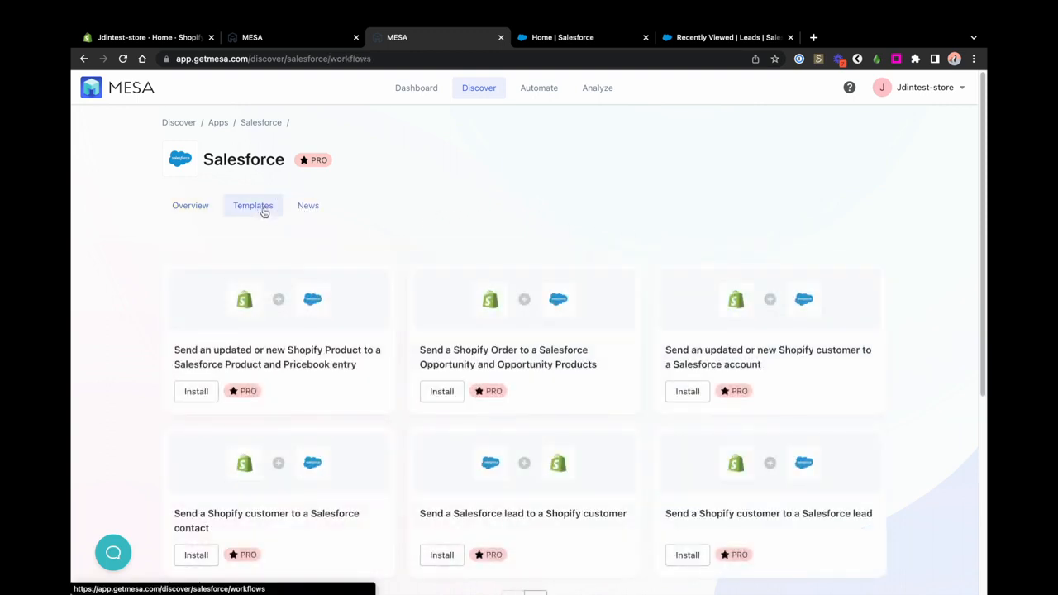
pyautogui.click(193, 205)
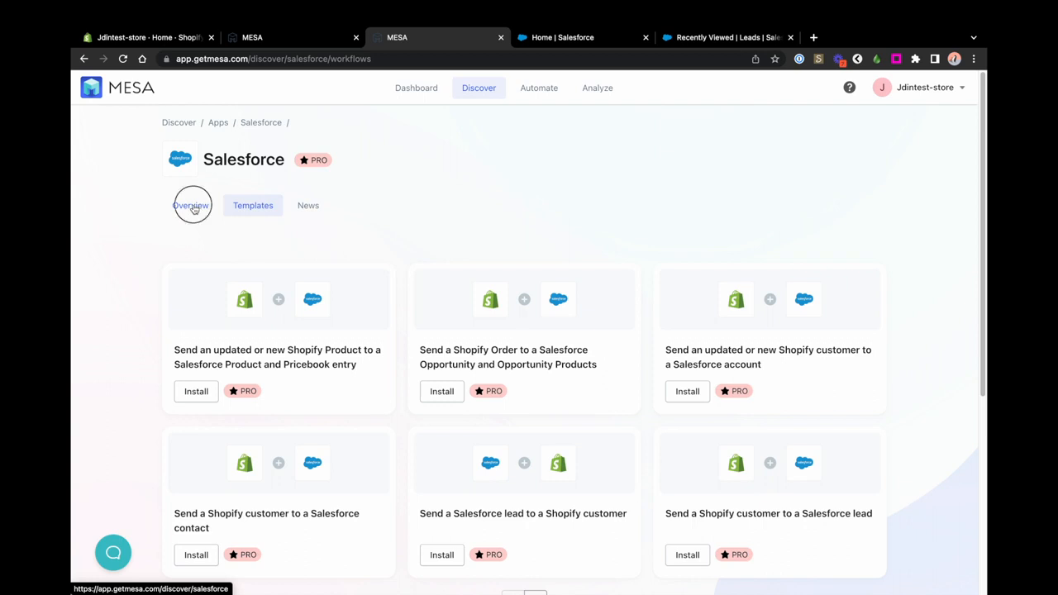
pyautogui.moveTo(324, 159)
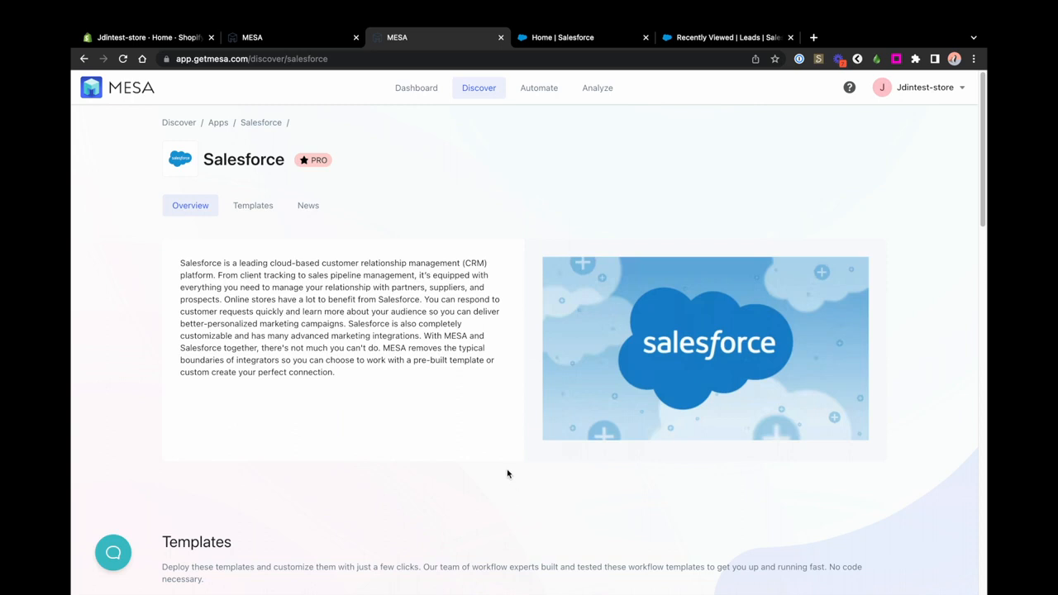
pyautogui.click(248, 213)
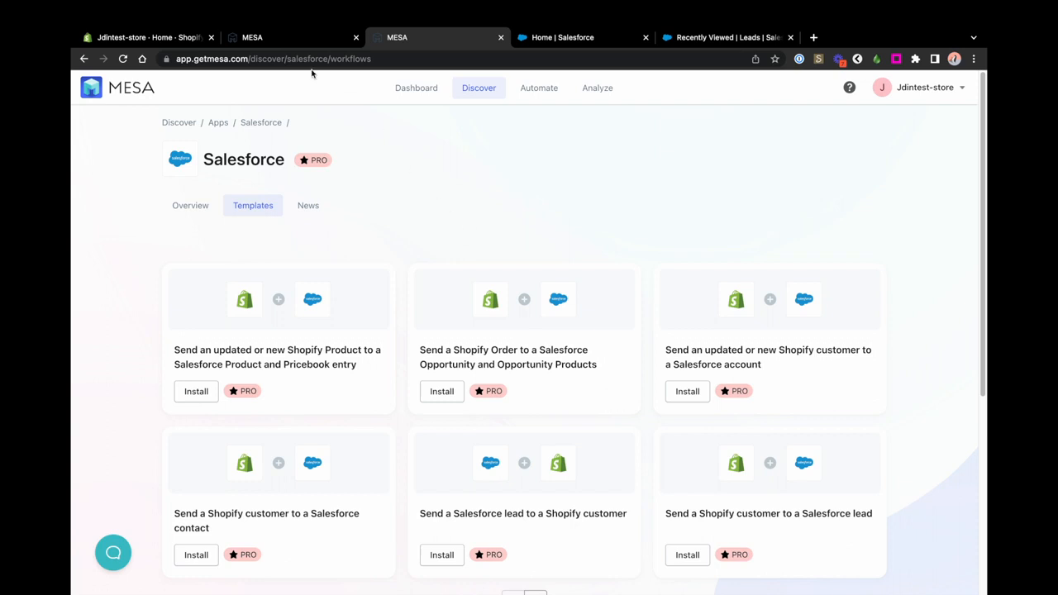
pyautogui.click(295, 37)
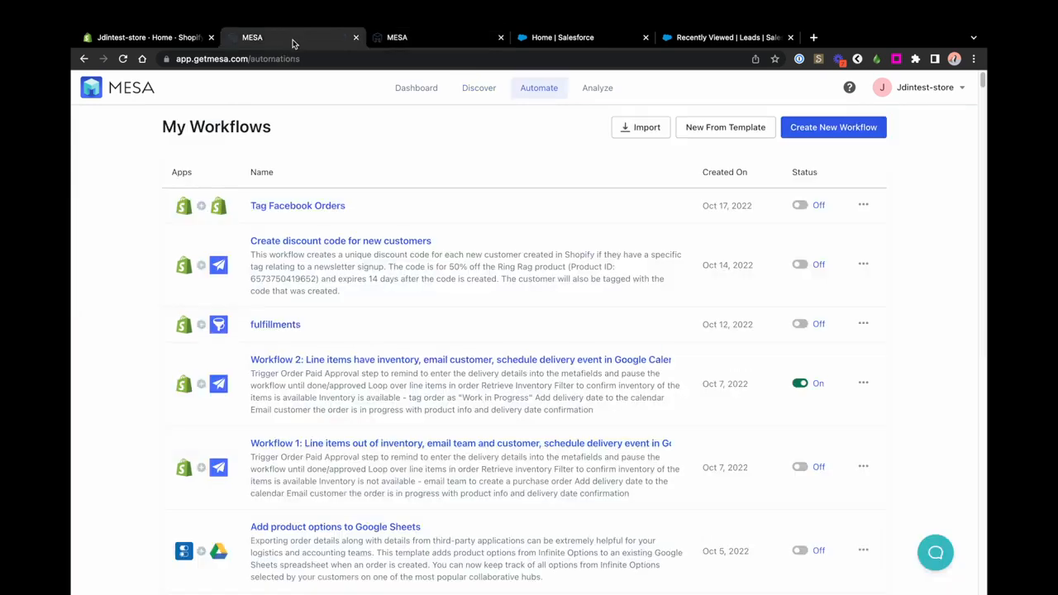
# Step: Create a new workflow with a Salesforce Order Created trigger
pyautogui.click(807, 131)
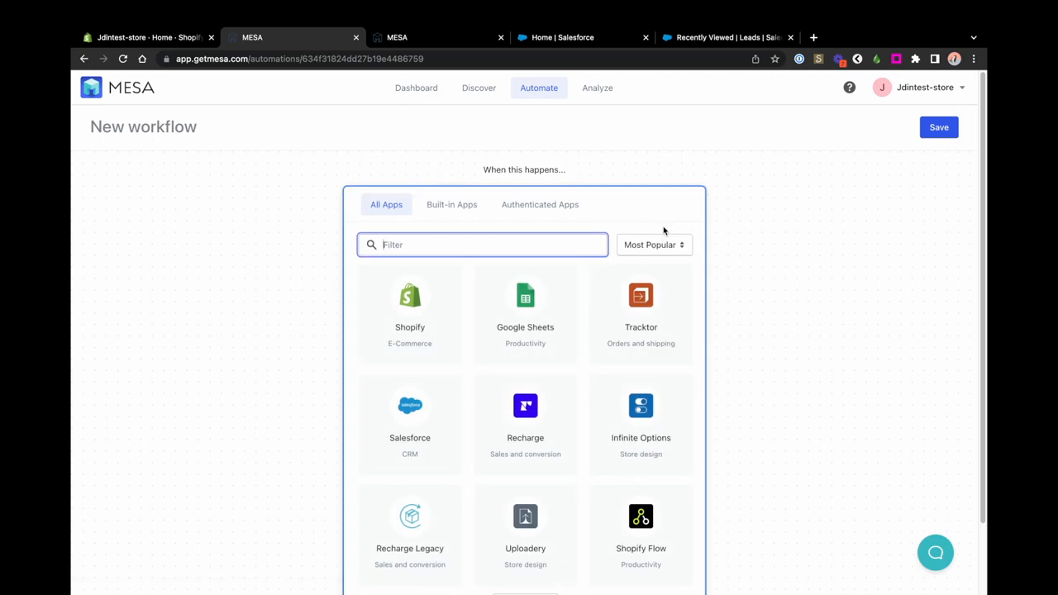
pyautogui.click(416, 418)
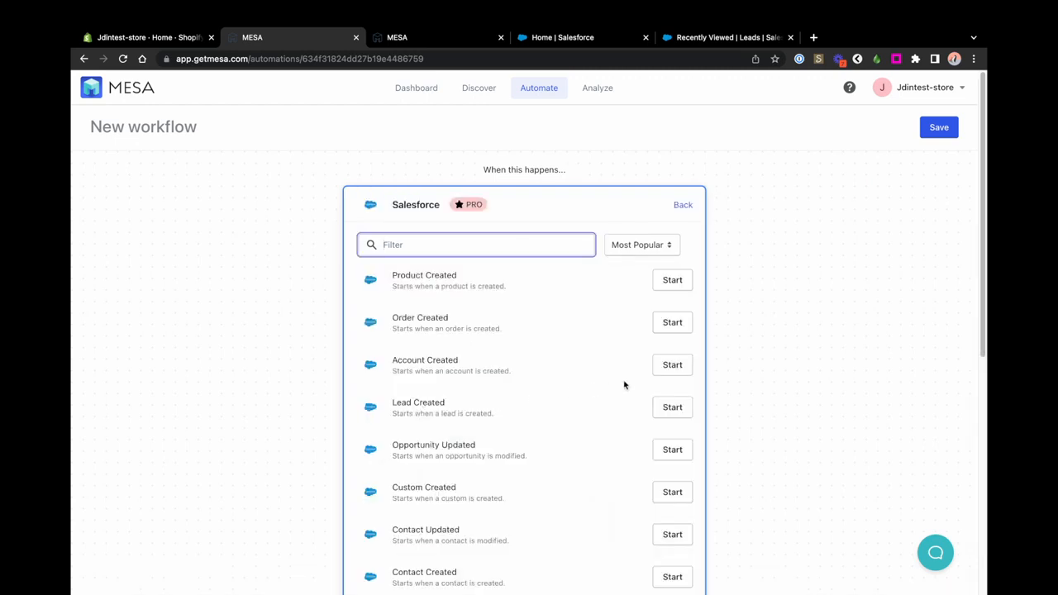
pyautogui.scroll(-3, 759, 330)
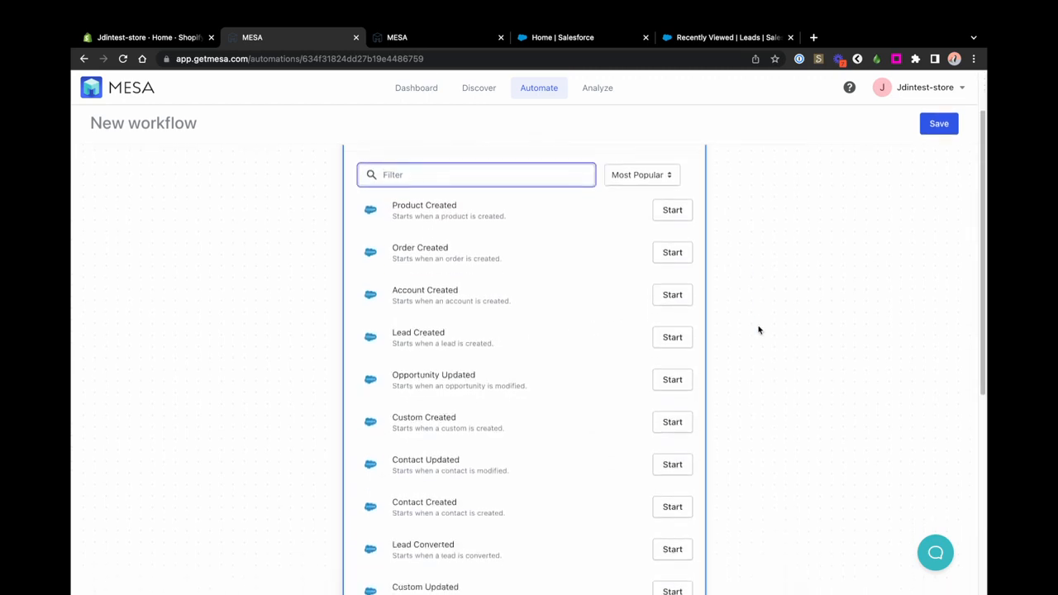
pyautogui.scroll(-5, 759, 330)
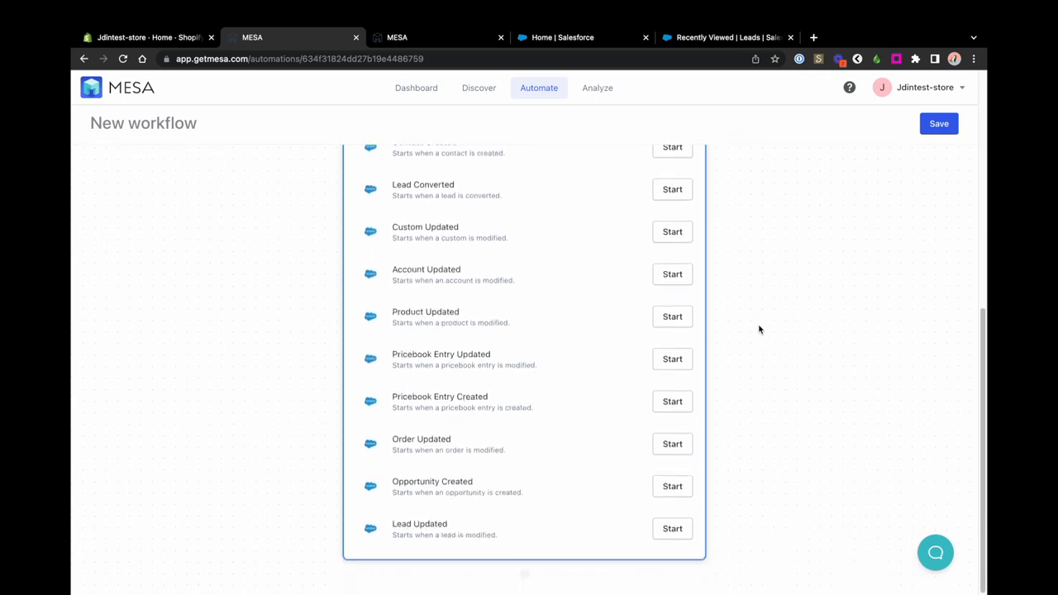
pyautogui.scroll(8, 759, 330)
pyautogui.click(672, 323)
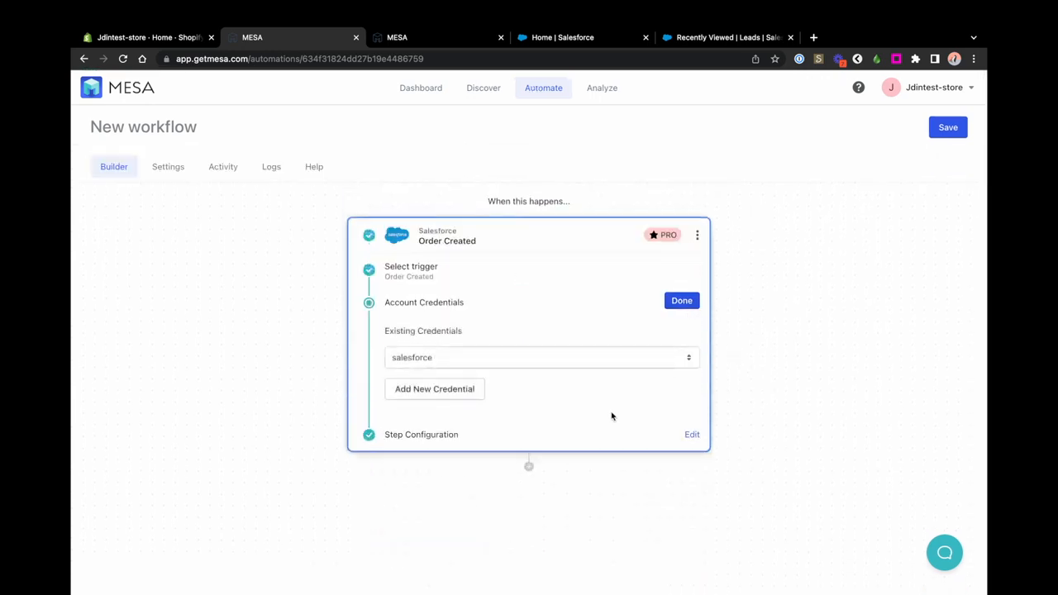
# Step: Add a Salesforce action step, browse its actions, then close the unfinished workflow tab
pyautogui.click(529, 466)
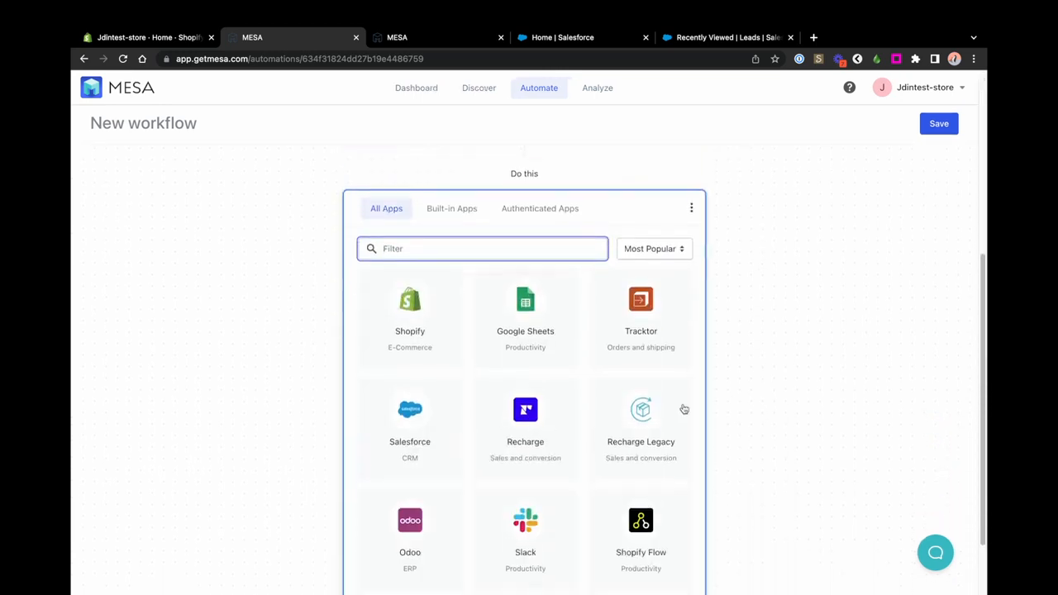
pyautogui.click(416, 425)
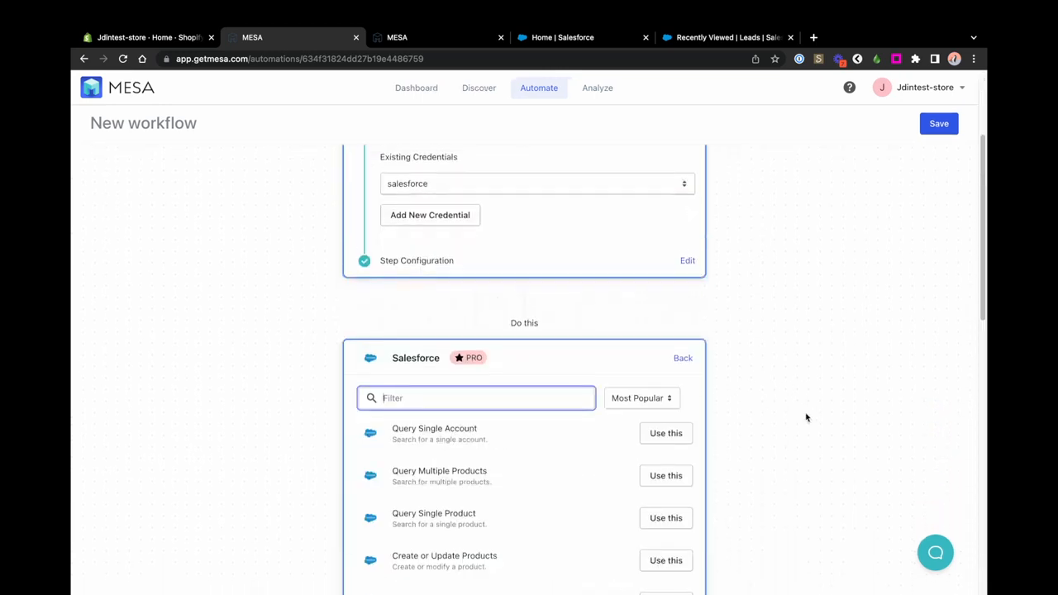
pyautogui.scroll(-5, 806, 417)
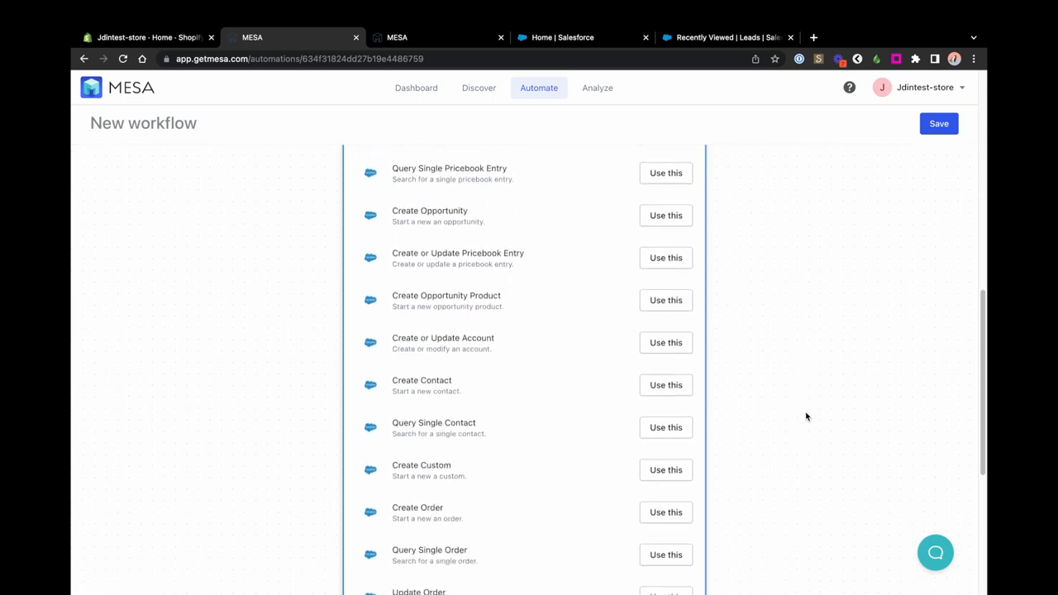
pyautogui.scroll(-2, 806, 417)
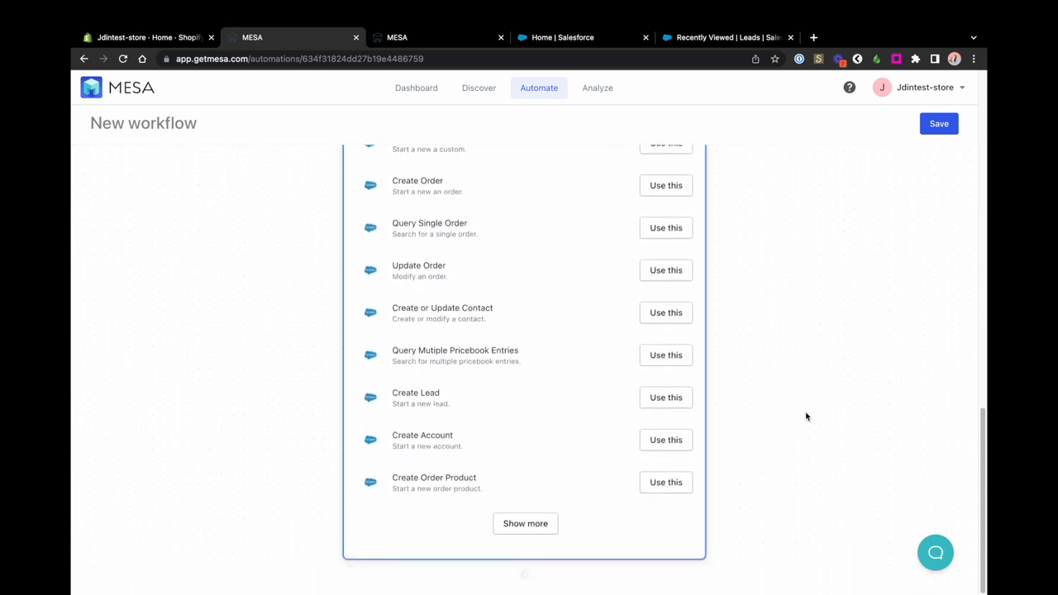
pyautogui.scroll(7, 806, 417)
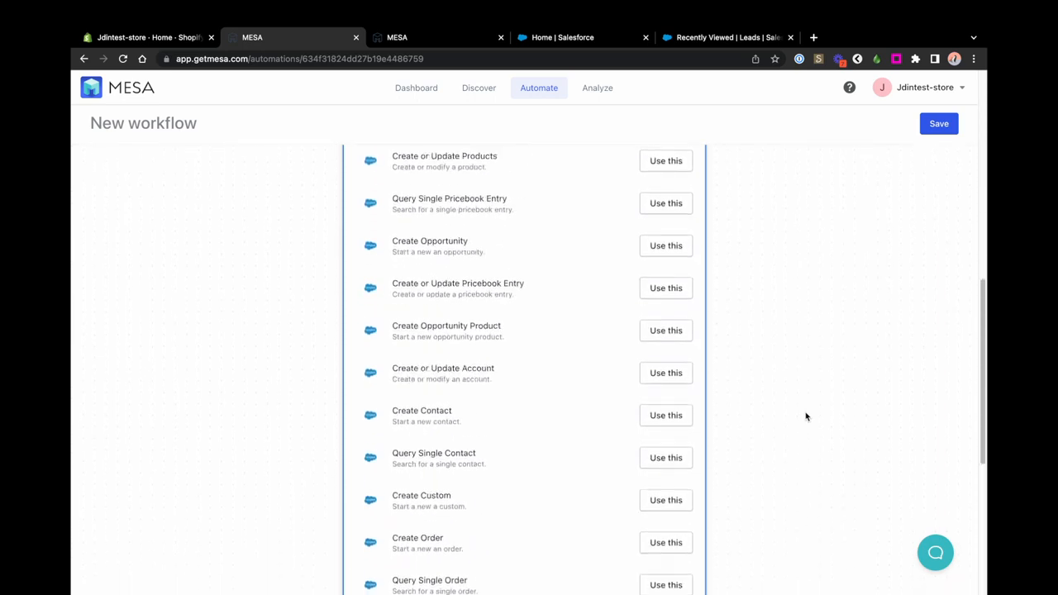
pyautogui.scroll(4, 806, 417)
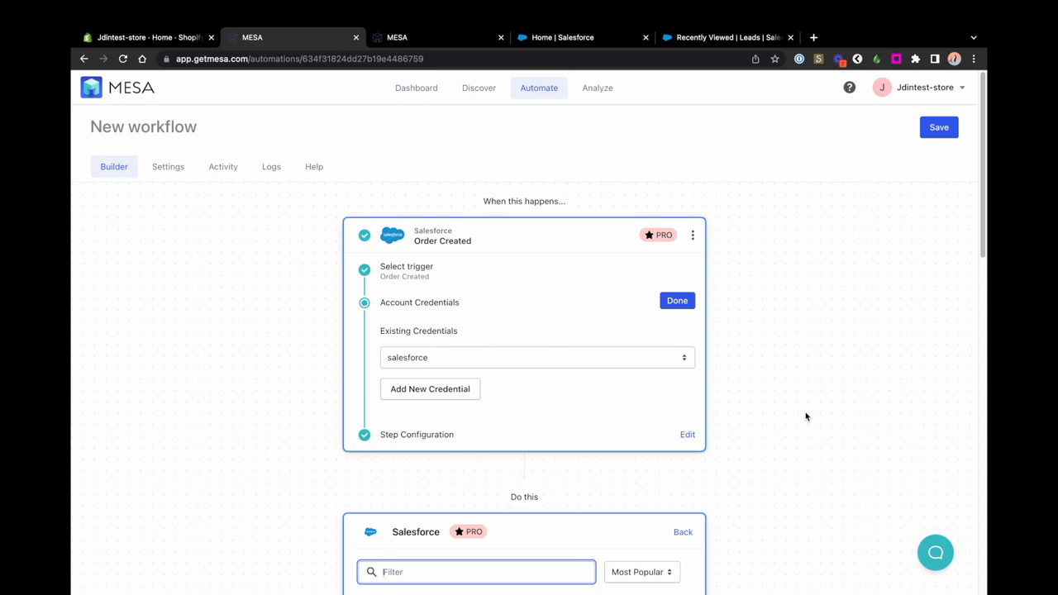
pyautogui.click(356, 37)
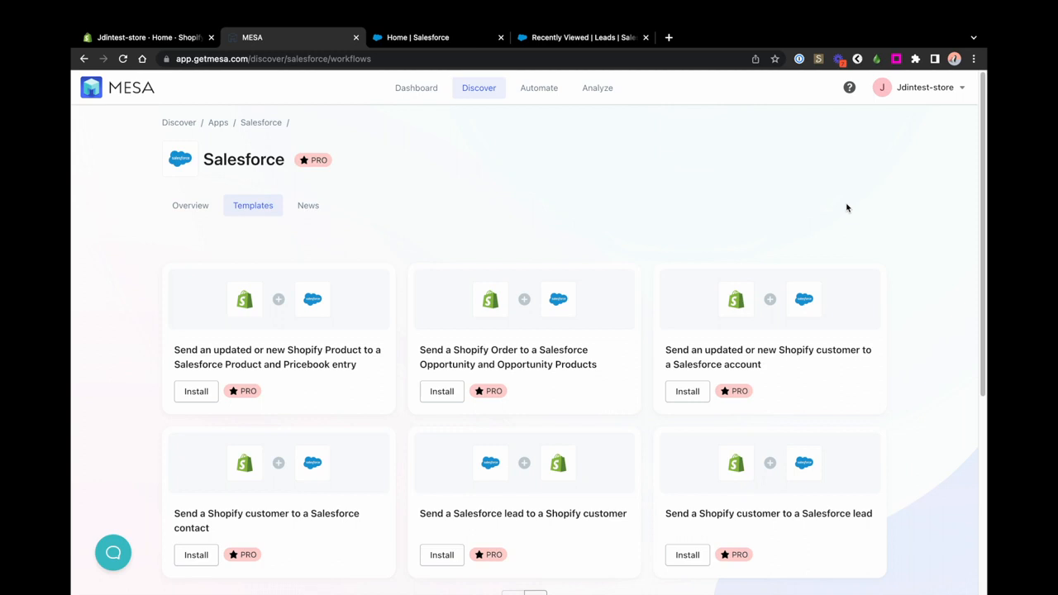
# Step: Install the 'Send a Shopify customer to a Salesforce lead' template and review its Create Lead card
pyautogui.click(687, 557)
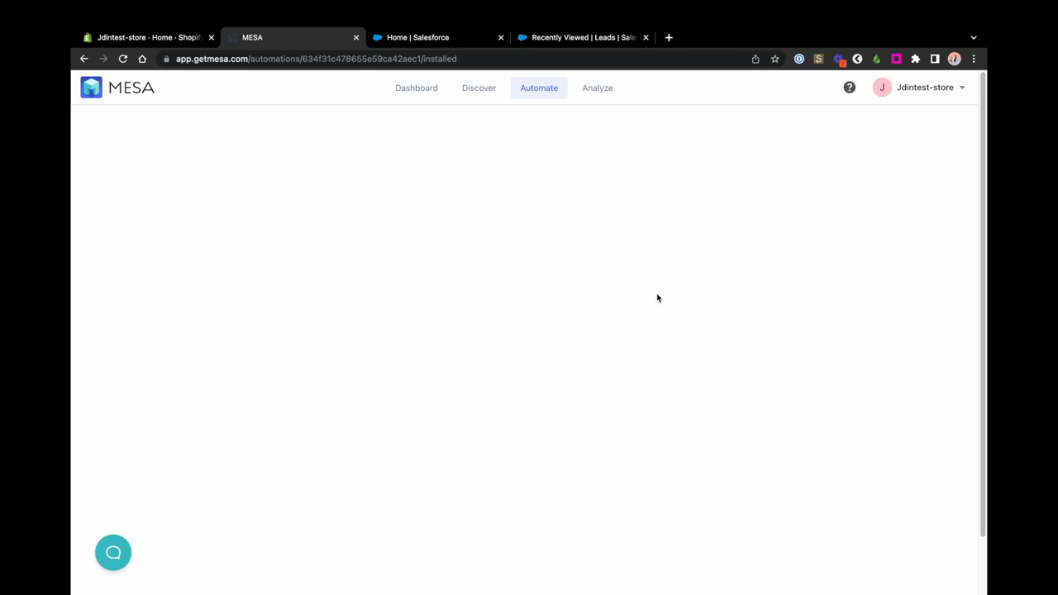
pyautogui.scroll(-3, 685, 451)
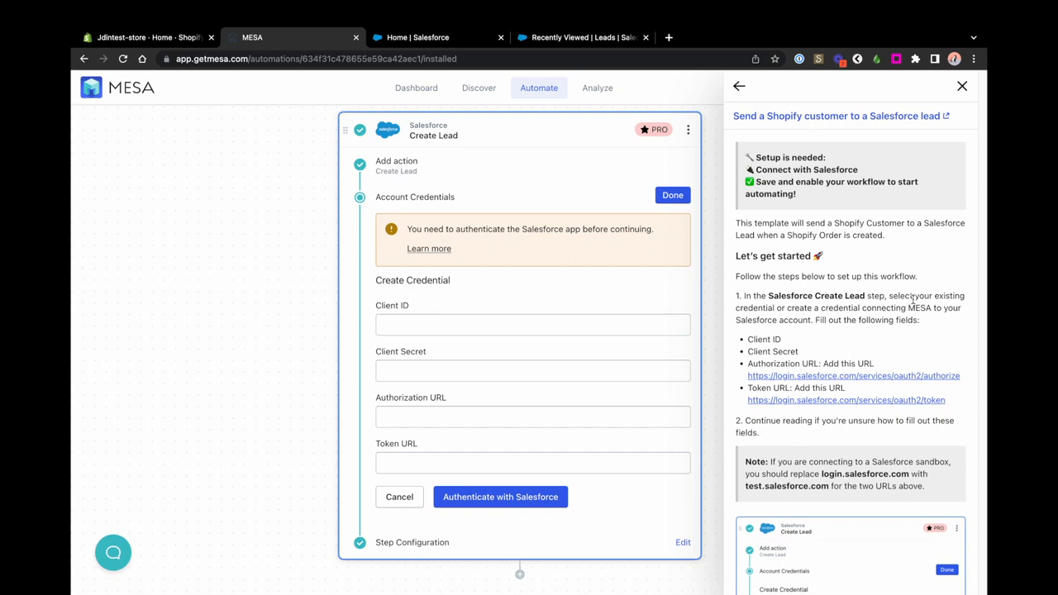
pyautogui.click(416, 38)
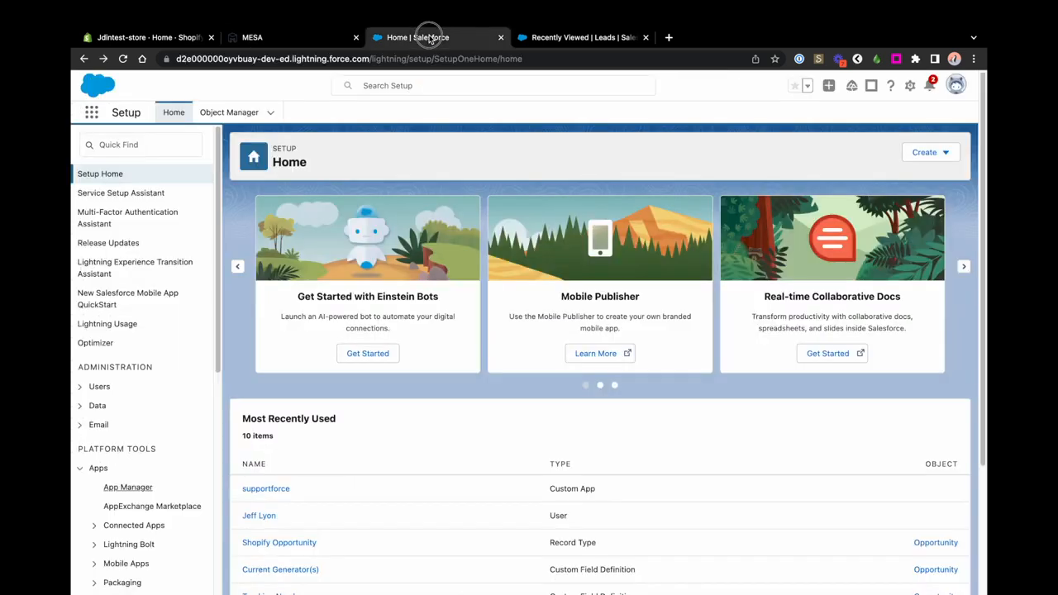
# Step: Start a new Salesforce connected app named MESA Testing with a contact e-mail and OAuth enabled
pyautogui.click(127, 494)
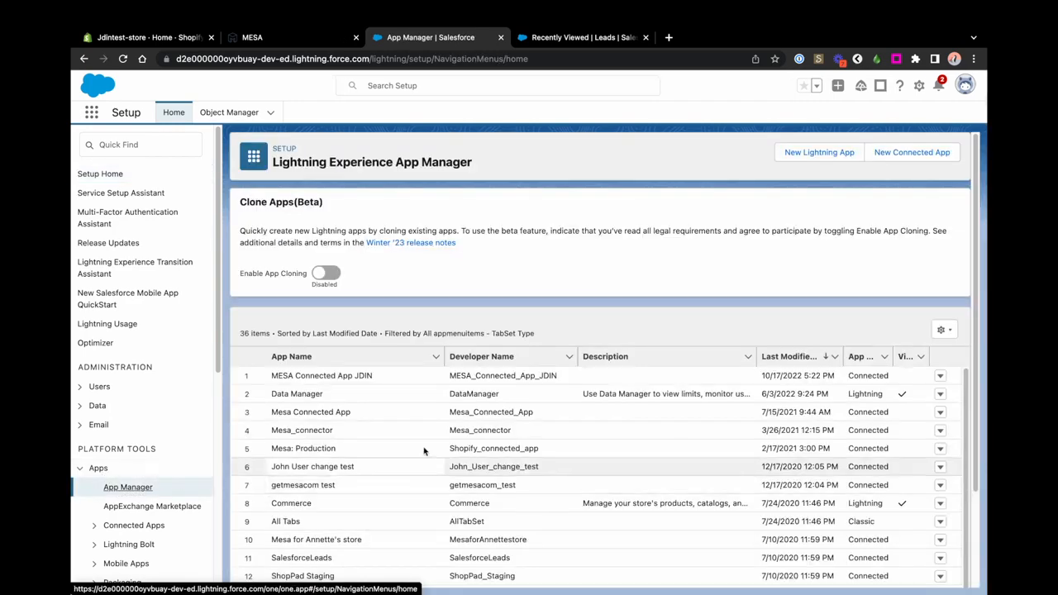
pyautogui.click(899, 152)
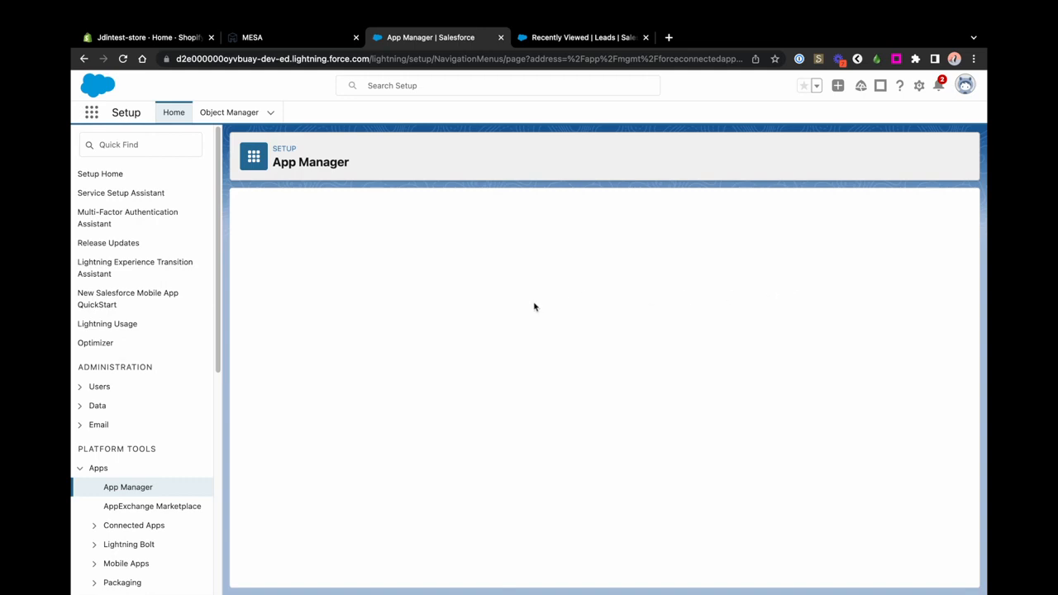
pyautogui.write('MESA Testing')
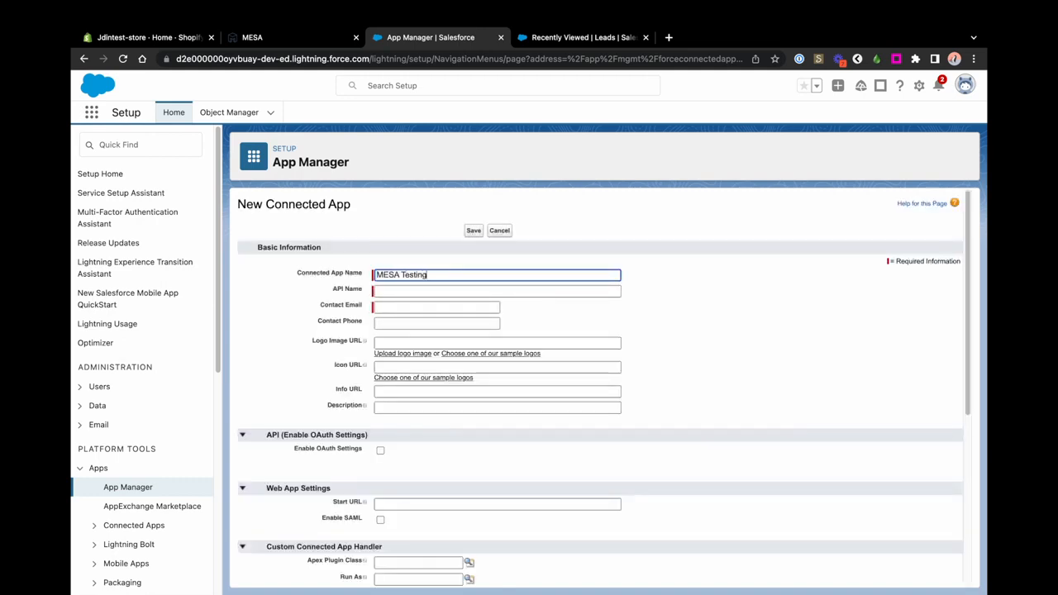
pyautogui.click(431, 306)
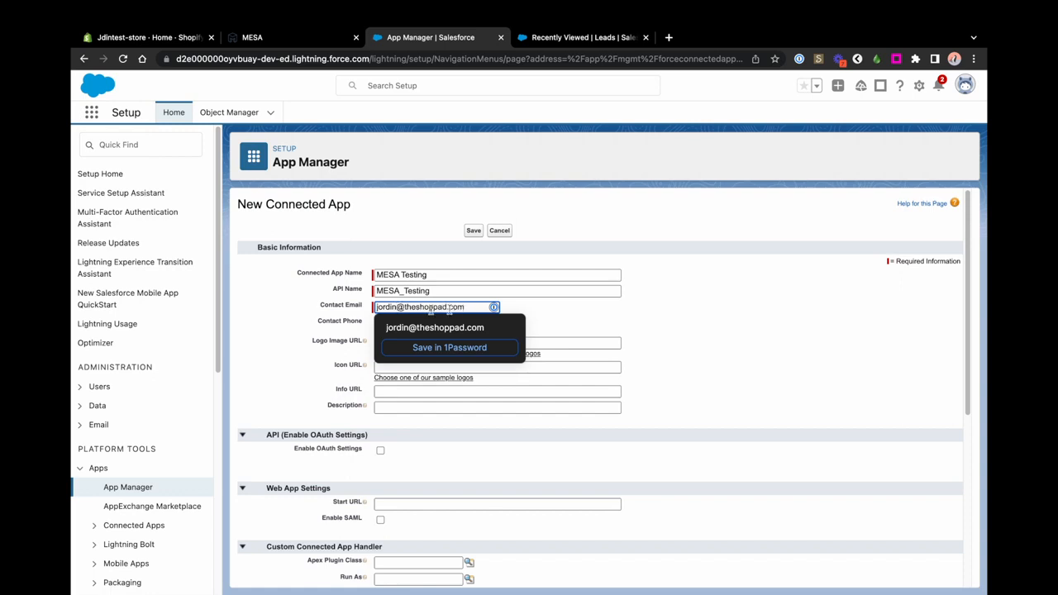
pyautogui.click(717, 323)
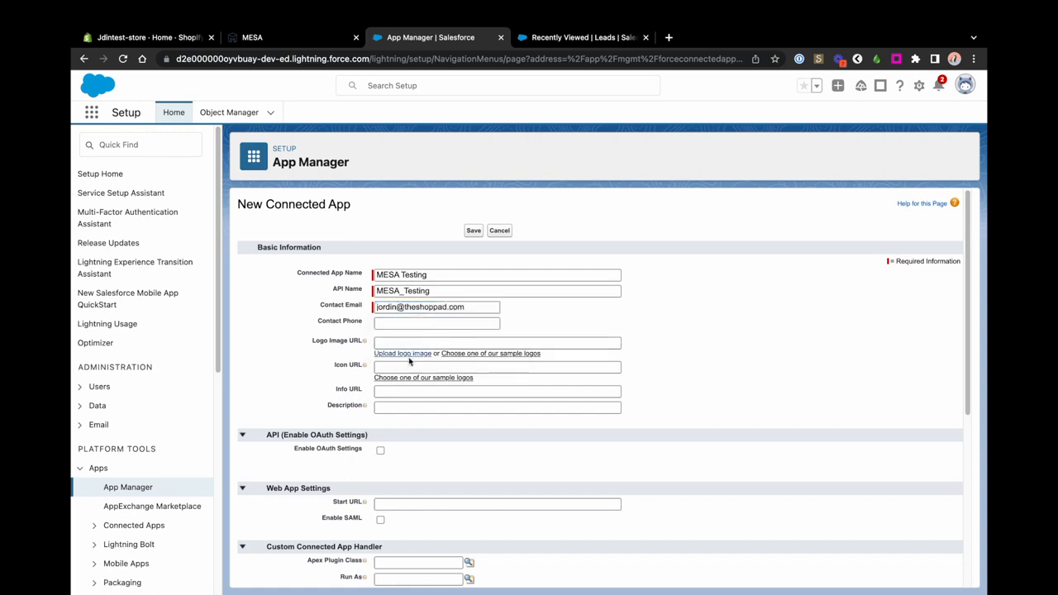
pyautogui.scroll(-1, 445, 450)
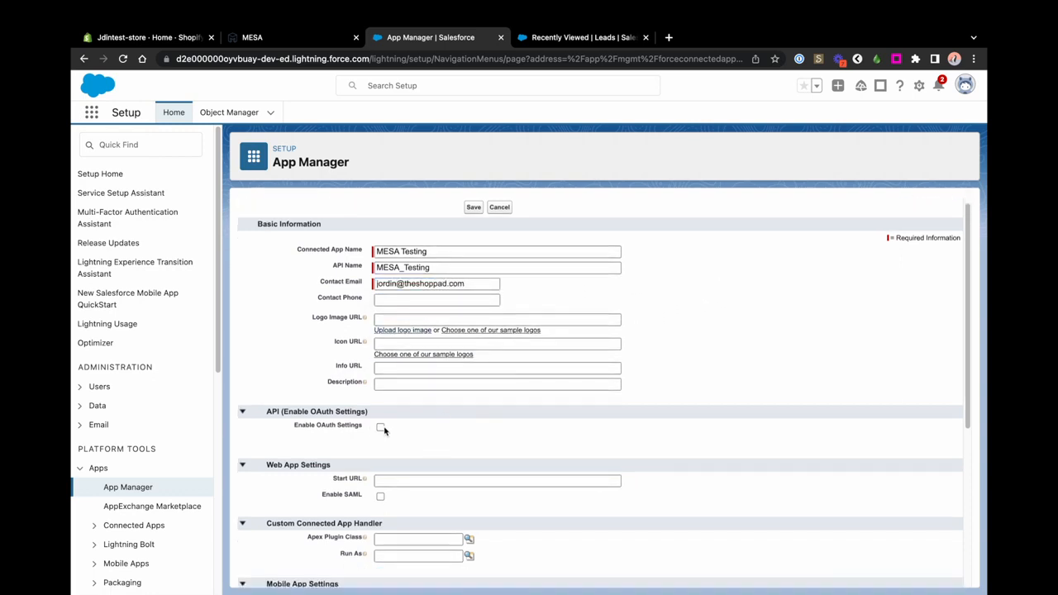
pyautogui.click(380, 428)
# Step: Copy MESA's callback URL and paste it into the connected app's Callback URL field
pyautogui.click(314, 42)
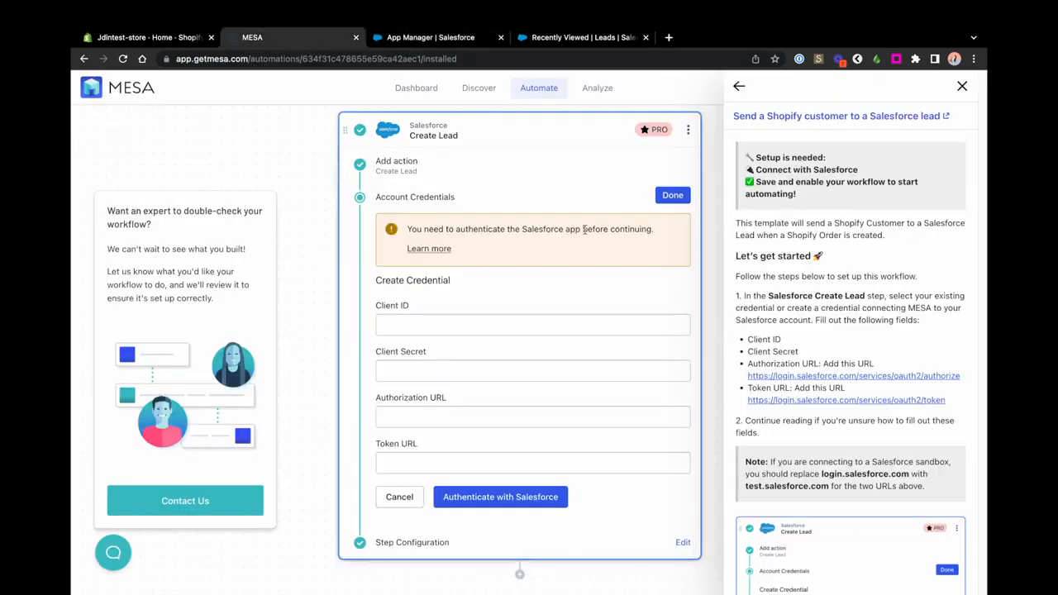
pyautogui.scroll(-10, 876, 417)
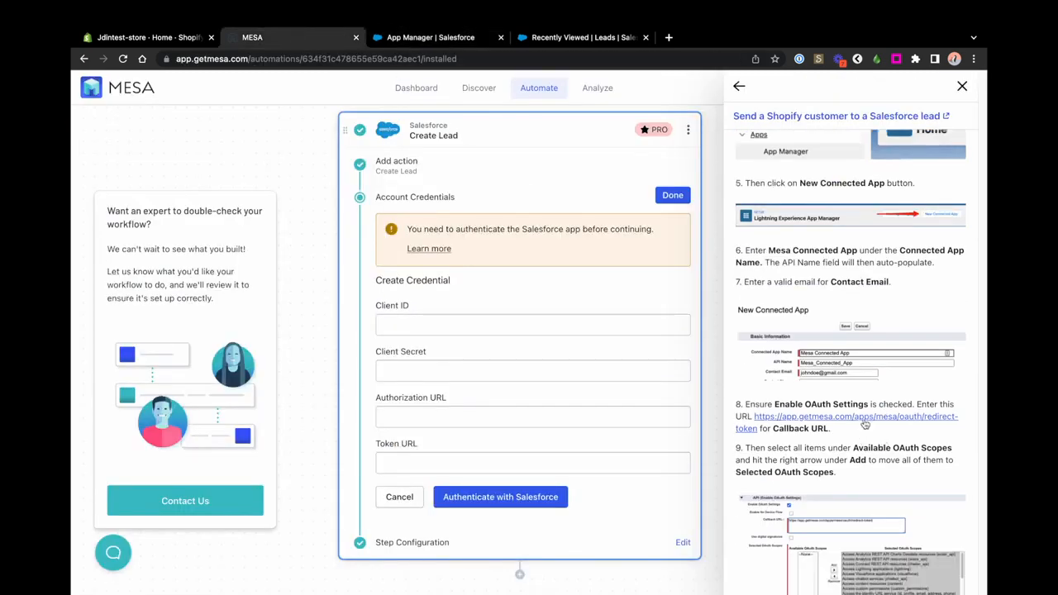
pyautogui.rightClick(865, 424)
pyautogui.click(749, 468)
pyautogui.click(430, 38)
pyautogui.click(428, 463)
pyautogui.click(418, 467)
pyautogui.write('https://app.getmesa.com/apps/mesa/oauth/redirect-token')
# Step: Select every available OAuth scope and move them into Selected OAuth Scopes
pyautogui.scroll(-1, 779, 448)
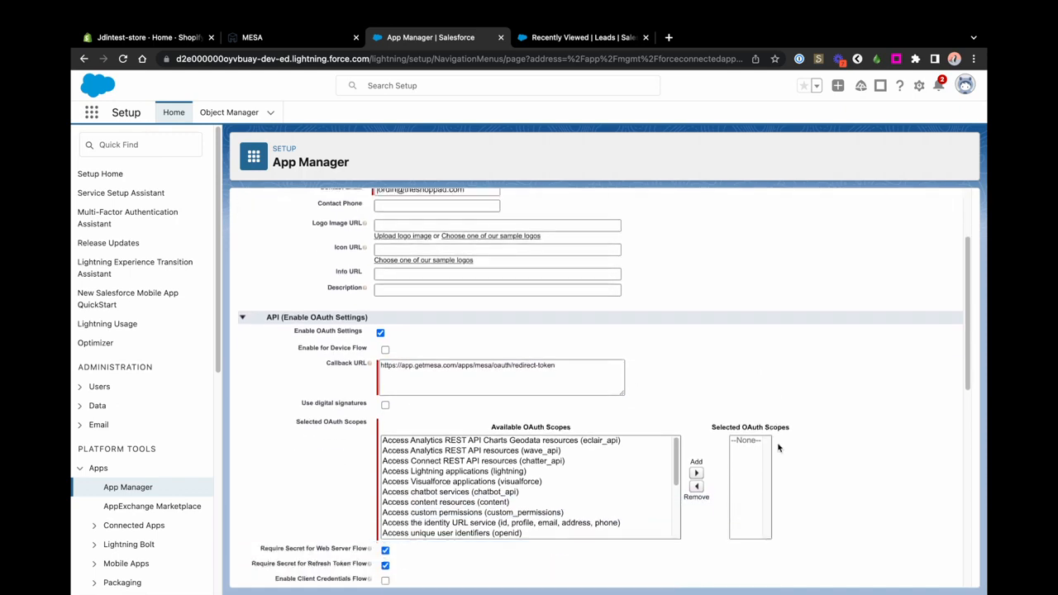
pyautogui.scroll(-2, 779, 447)
pyautogui.click(486, 302)
pyautogui.scroll(-1, 541, 418)
pyautogui.scroll(1, 579, 396)
pyautogui.moveTo(676, 331); pyautogui.dragTo(671, 393)
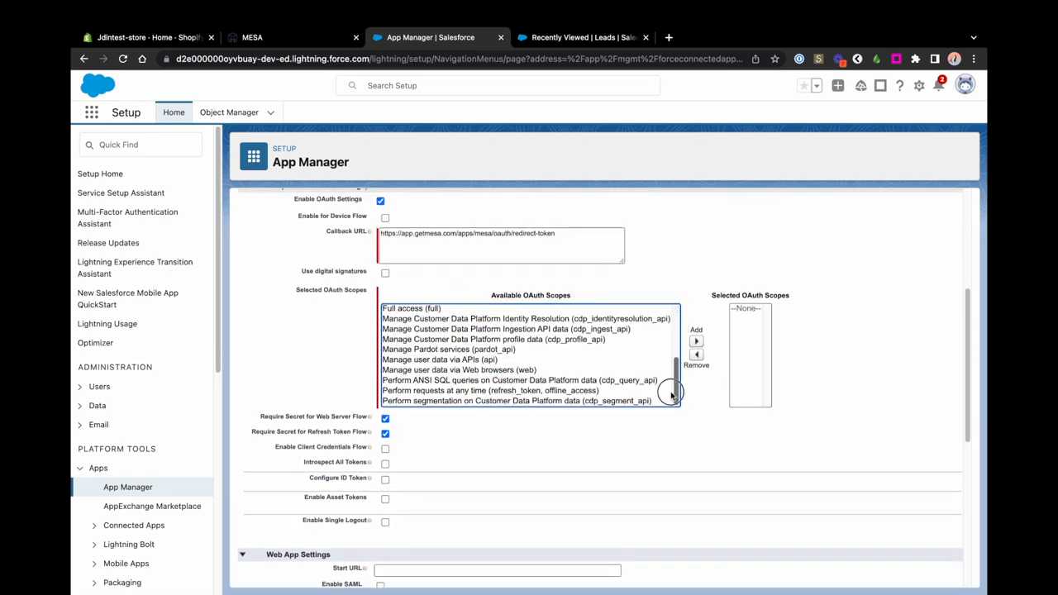
pyautogui.keyDown('shift'); pyautogui.click(556, 402); pyautogui.keyUp('shift')
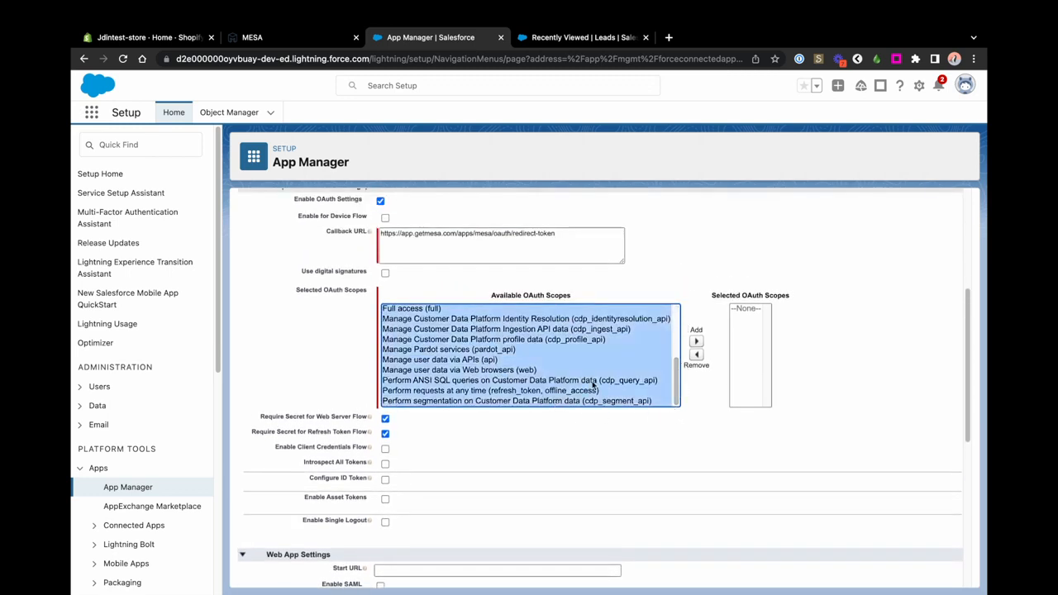
pyautogui.click(697, 341)
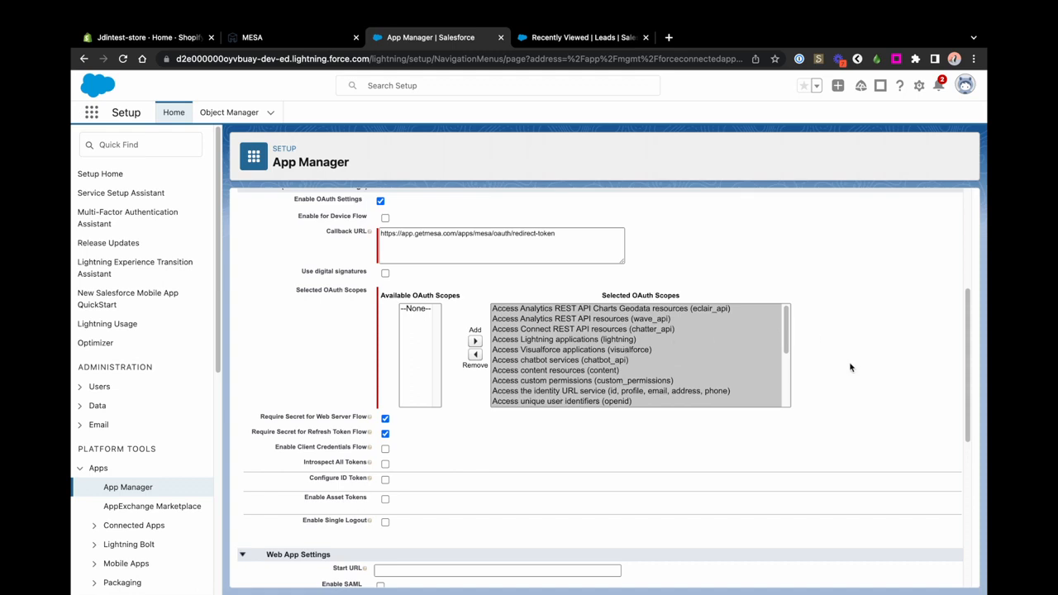
# Step: Save the new connected app and continue past the confirmation
pyautogui.scroll(-5, 856, 377)
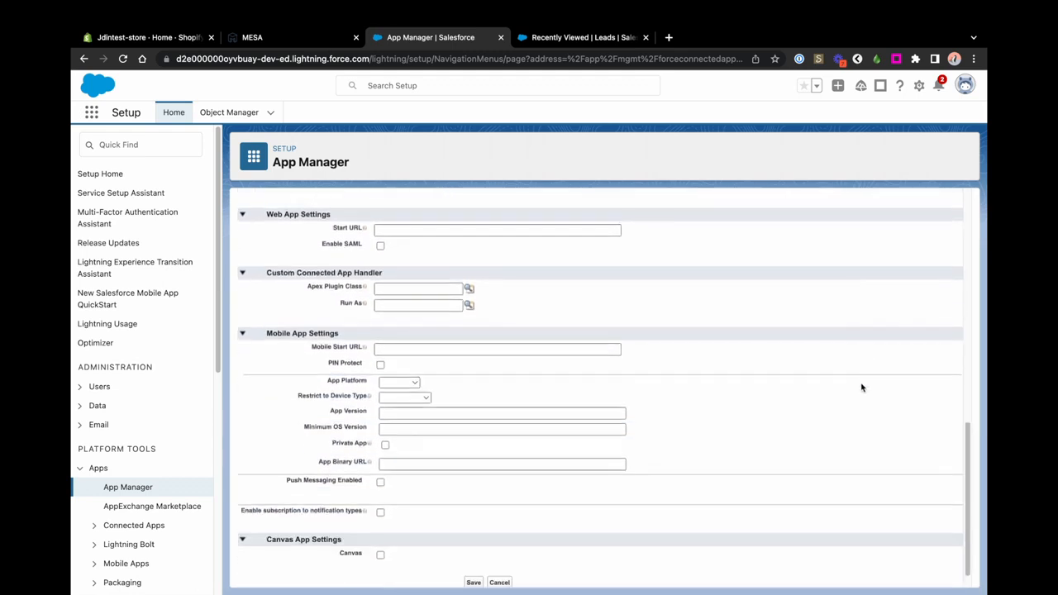
pyautogui.scroll(-1, 862, 388)
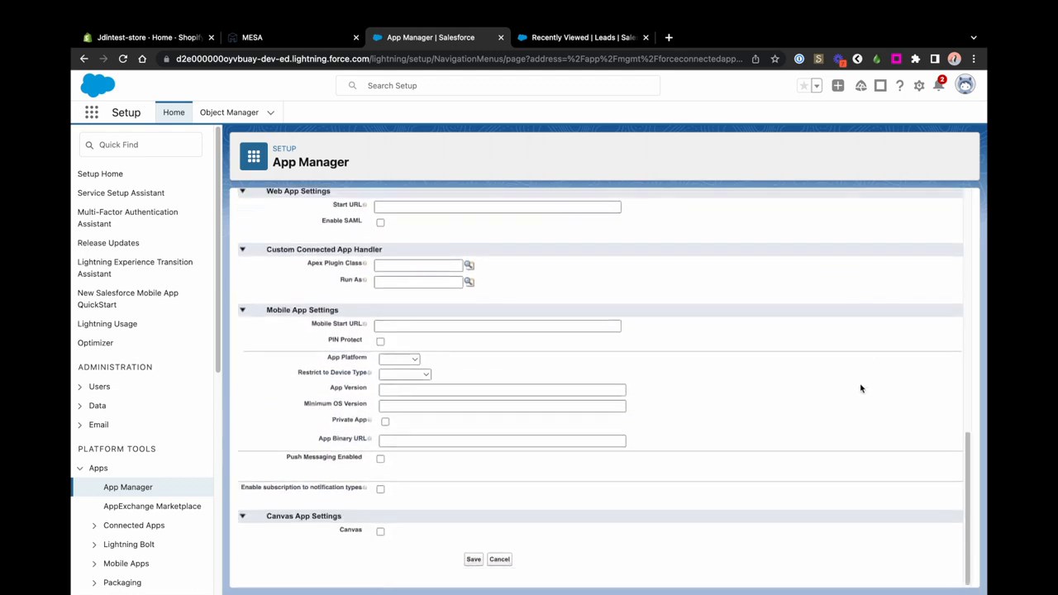
pyautogui.click(473, 560)
pyautogui.click(482, 241)
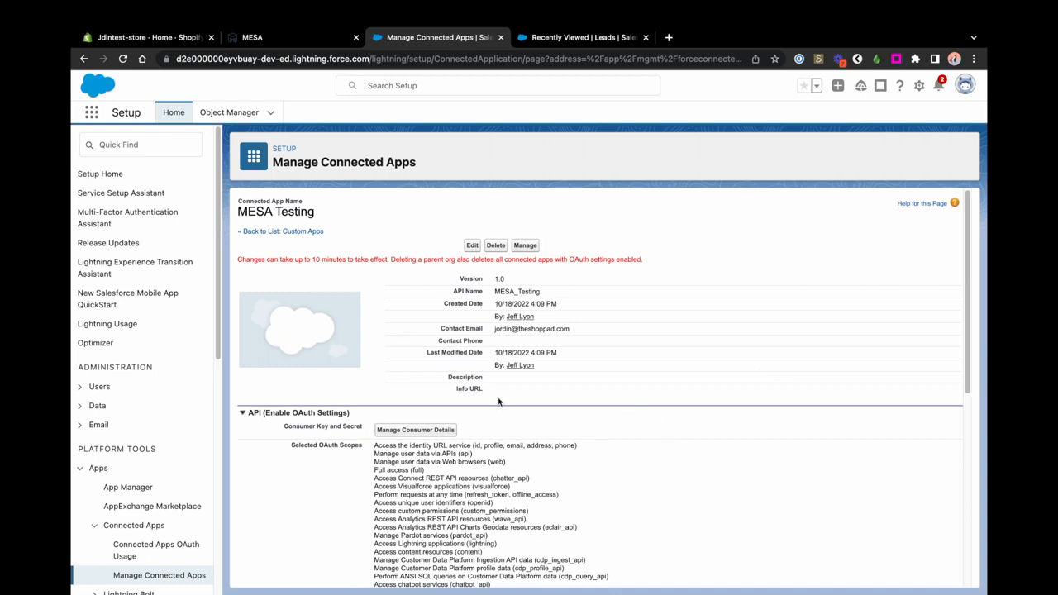
# Step: Copy the connected app's Consumer Key into MESA's Client ID field
pyautogui.click(415, 430)
pyautogui.click(367, 310)
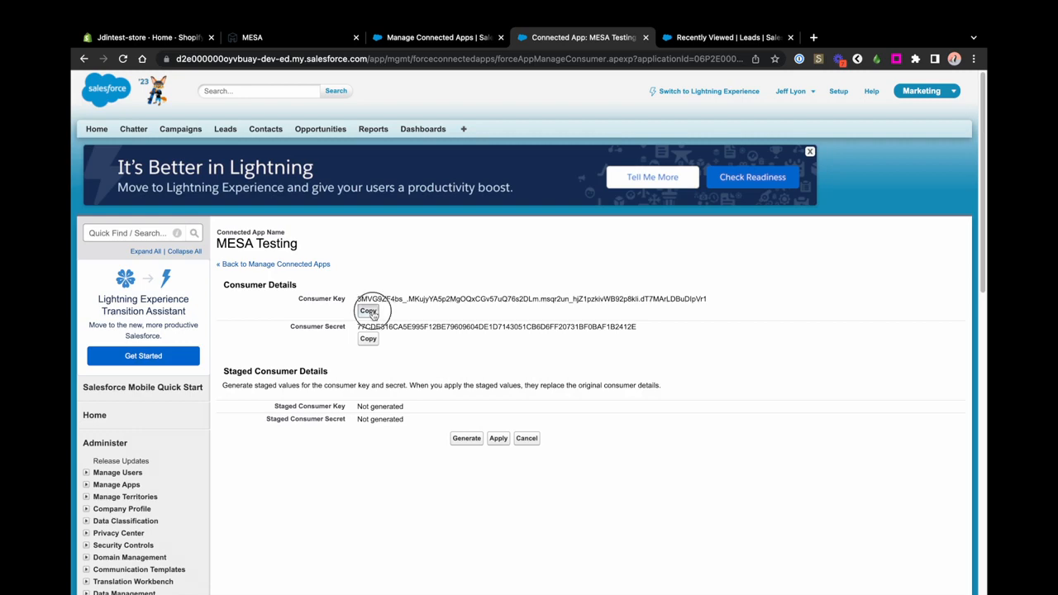
pyautogui.click(308, 39)
pyautogui.click(520, 323)
pyautogui.hotkey('ctrl', 'v')
# Step: Copy the Consumer Secret into MESA's Client Secret field
pyautogui.click(447, 37)
pyautogui.click(522, 38)
pyautogui.click(367, 339)
pyautogui.click(300, 39)
pyautogui.click(457, 370)
pyautogui.hotkey('ctrl', 'v')
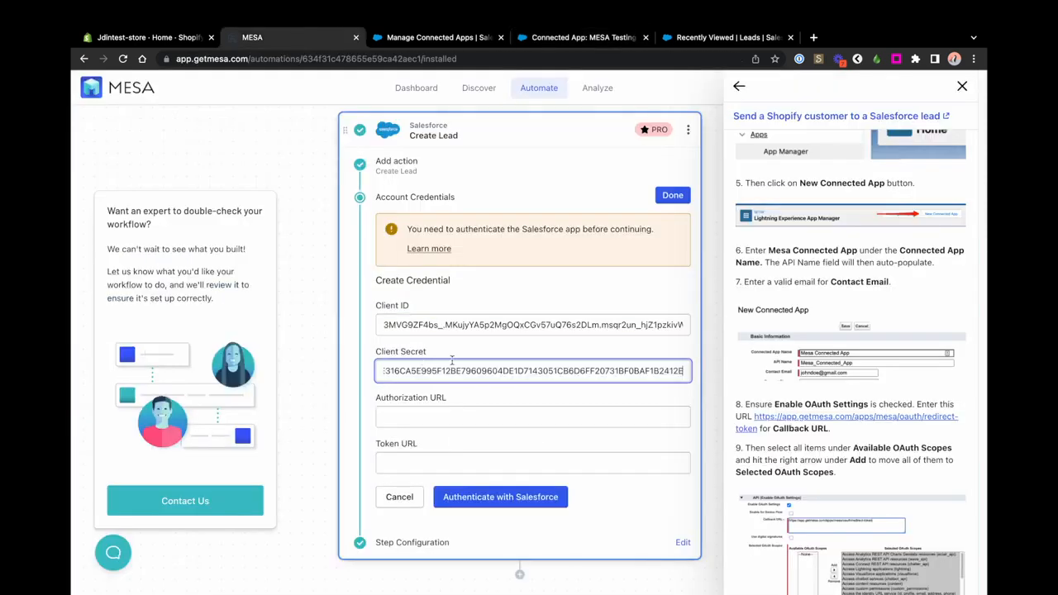
# Step: Paste the Salesforce authorize URL into MESA's Authorization URL field
pyautogui.click(455, 416)
pyautogui.scroll(10, 852, 331)
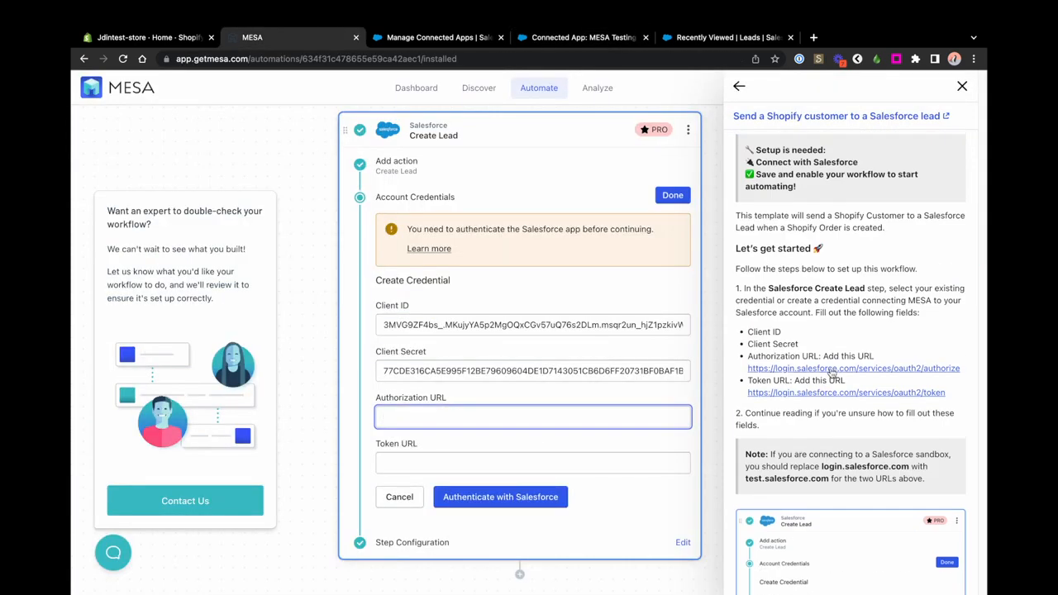
pyautogui.rightClick(835, 369)
pyautogui.click(702, 448)
pyautogui.click(589, 421)
pyautogui.hotkey('ctrl', 'v')
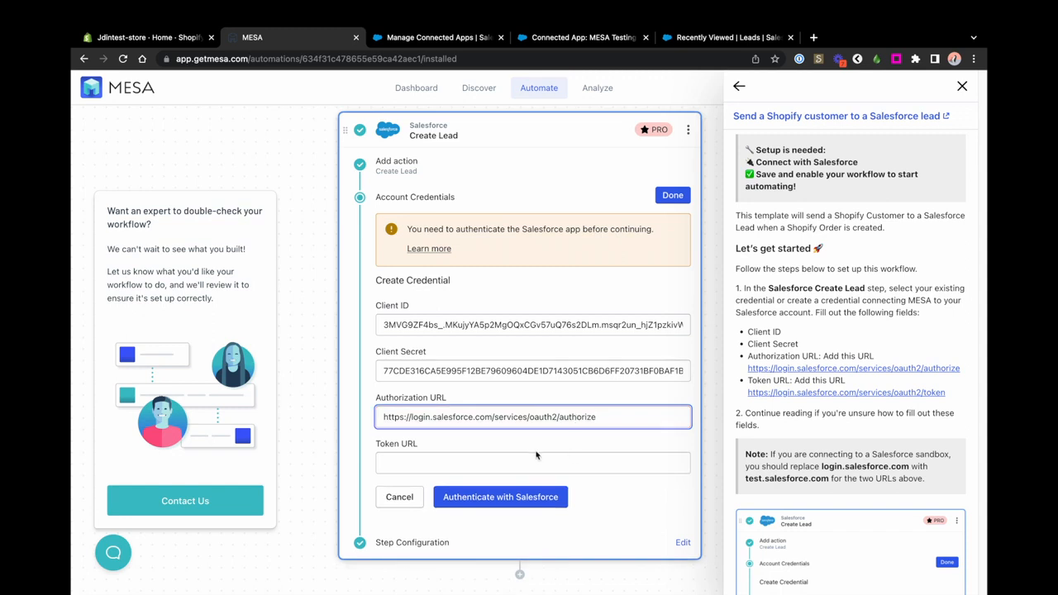
# Step: Paste the token URL into Token URL, then authenticate and allow MESA Testing access
pyautogui.rightClick(835, 392)
pyautogui.click(706, 448)
pyautogui.click(579, 465)
pyautogui.hotkey('ctrl', 'v')
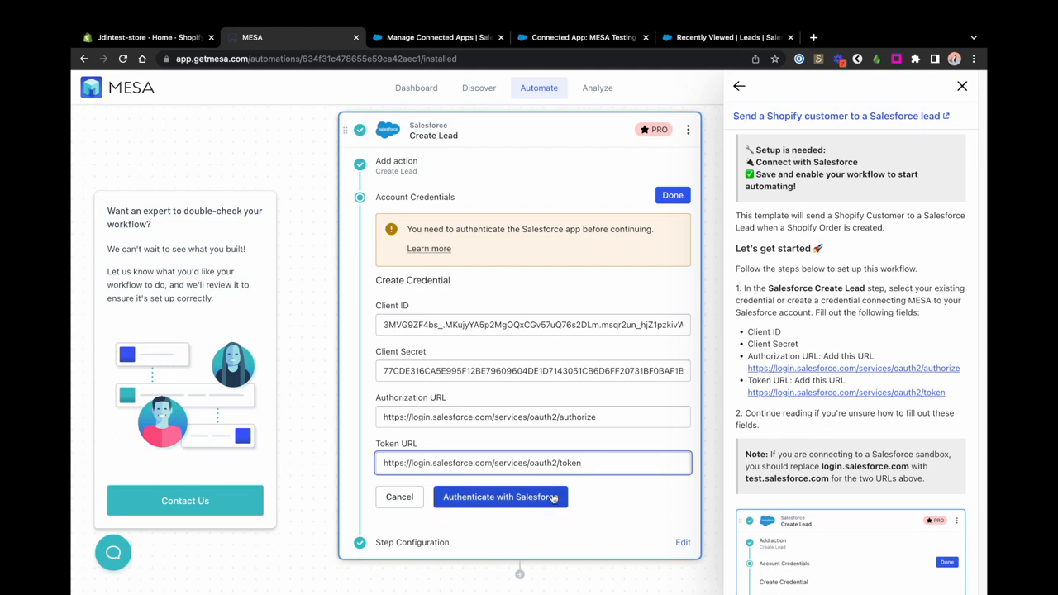
pyautogui.click(553, 499)
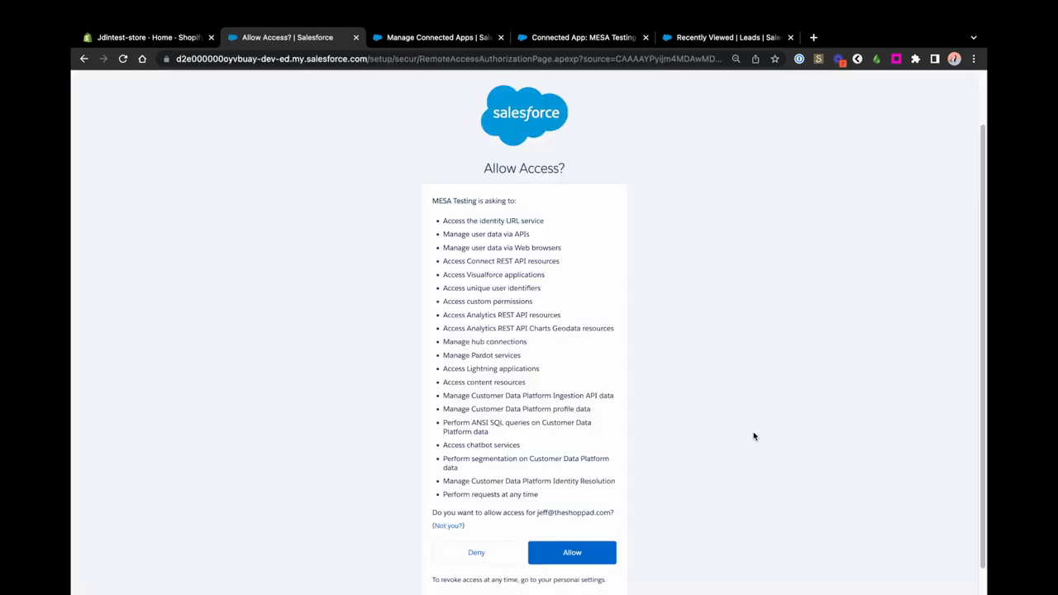
pyautogui.click(603, 555)
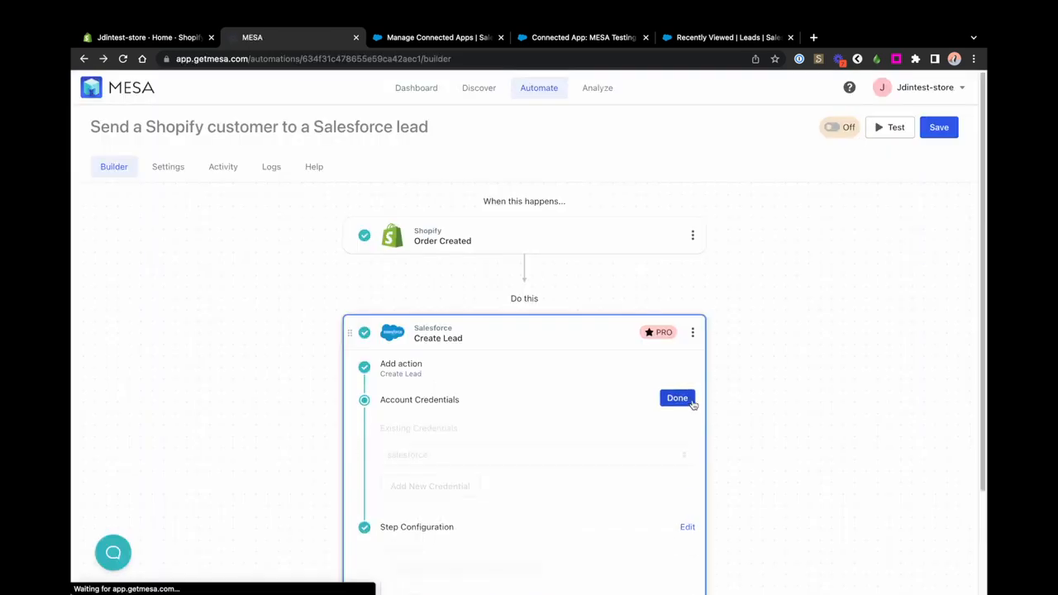
# Step: Confirm the Salesforce credentials and review the Create Lead mappings for Last Name, First Name and Company
pyautogui.click(690, 402)
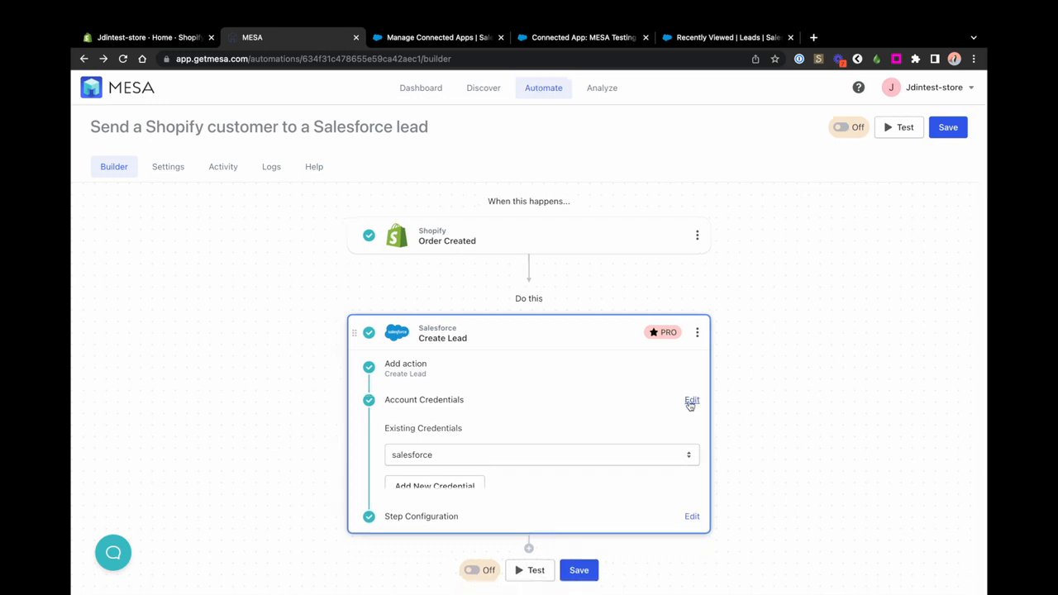
pyautogui.click(693, 434)
pyautogui.scroll(-15, 792, 554)
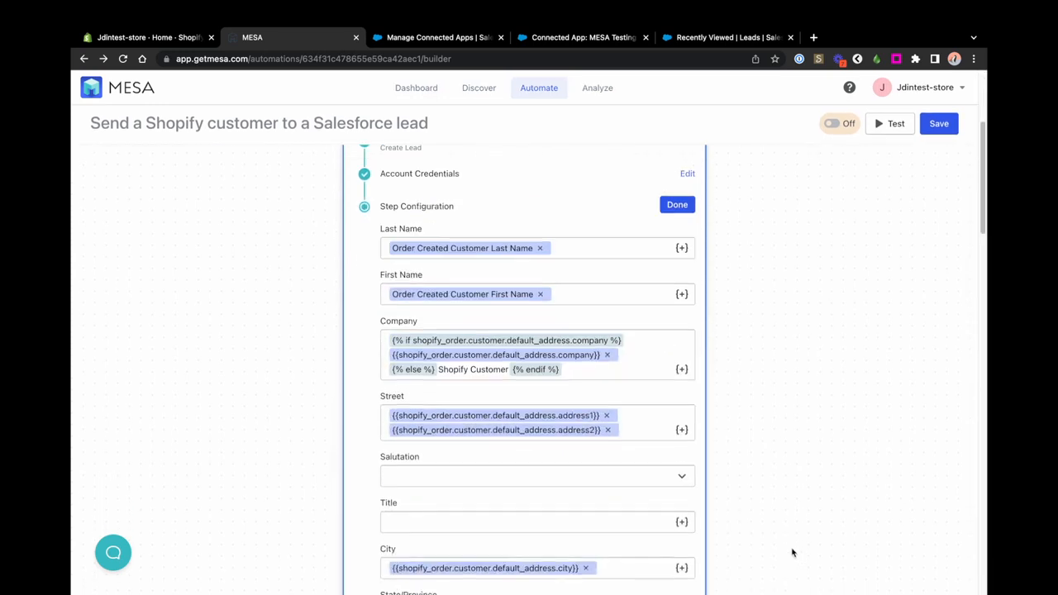
pyautogui.scroll(-5, 792, 553)
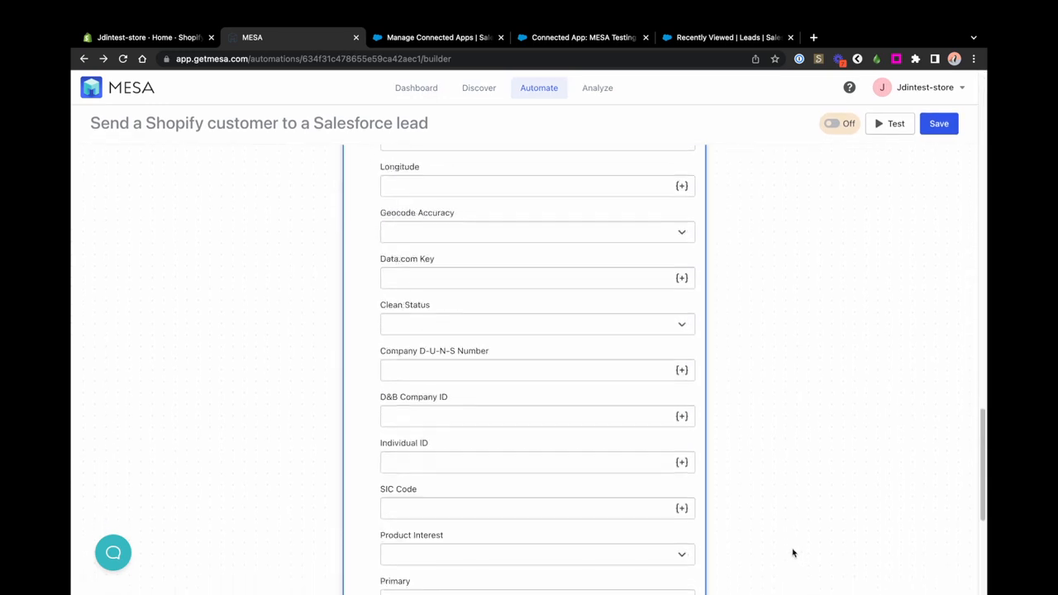
pyautogui.scroll(20, 791, 553)
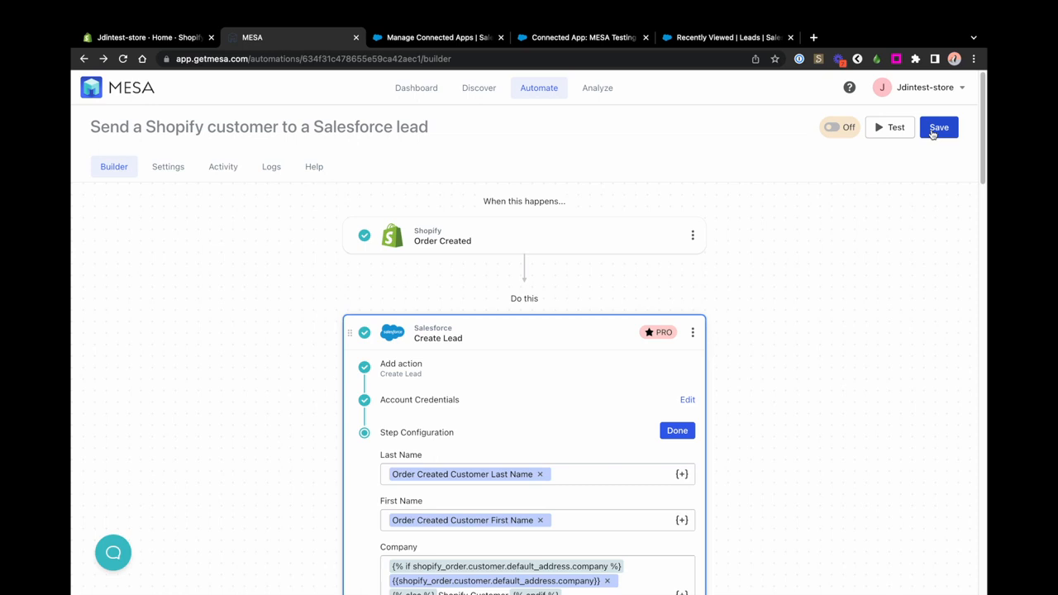
# Step: Save the workflow and run a test using a recent Shopify order
pyautogui.click(934, 131)
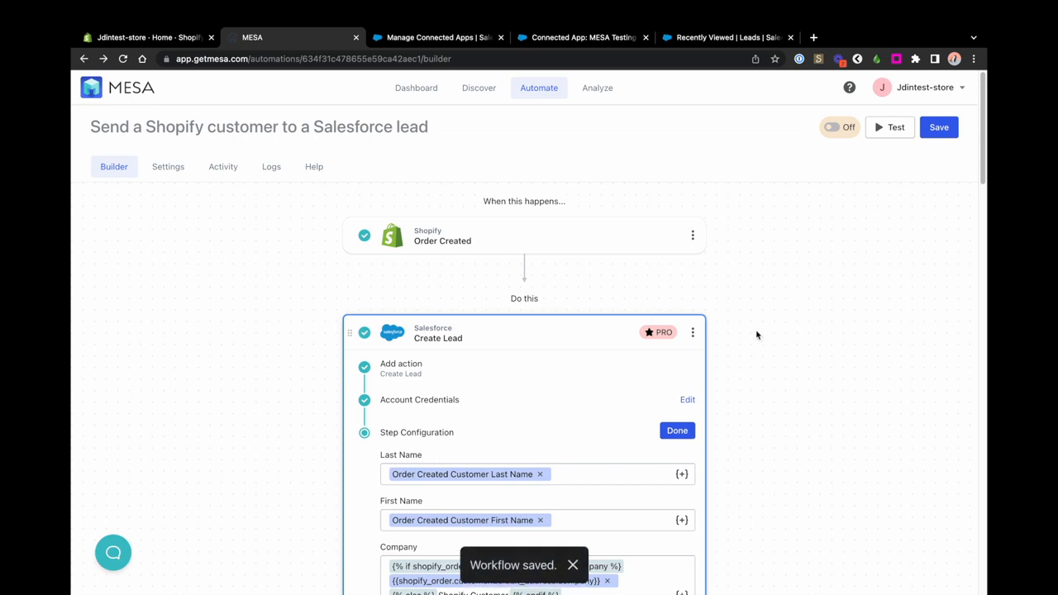
pyautogui.click(893, 132)
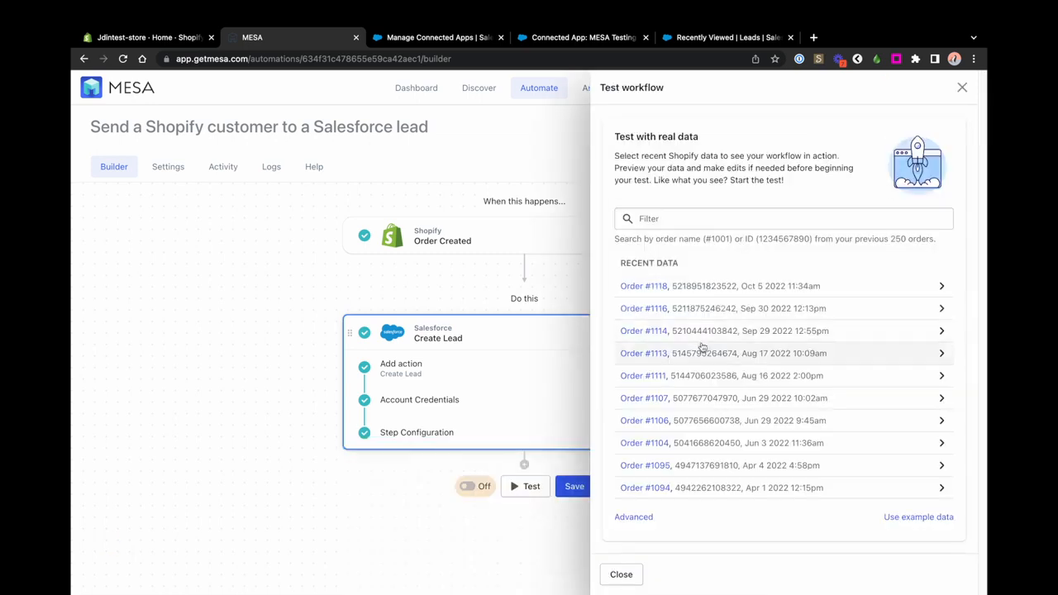
pyautogui.click(702, 349)
pyautogui.click(932, 579)
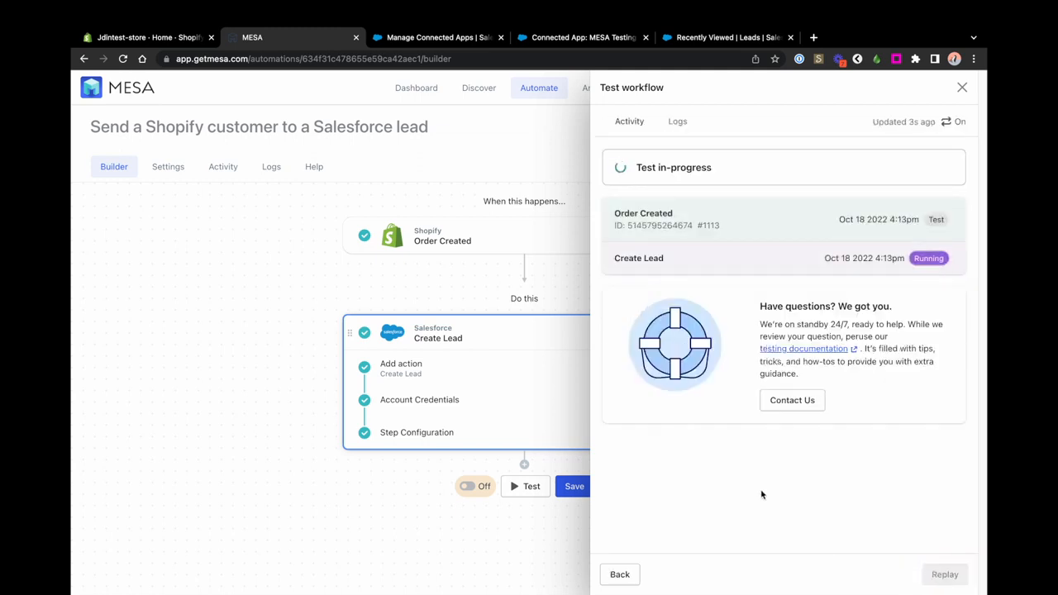
pyautogui.click(962, 87)
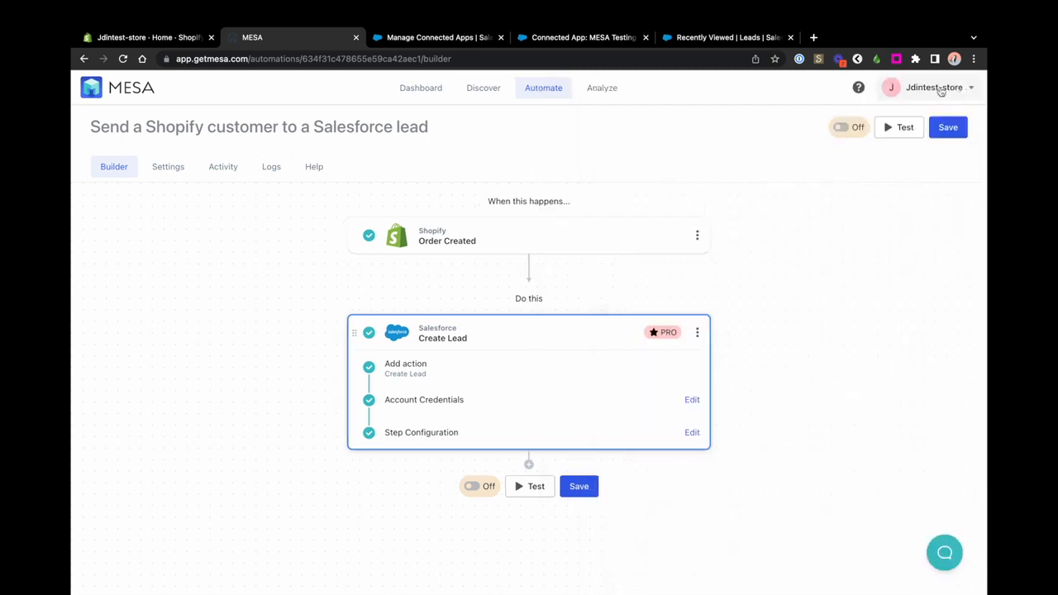
# Step: Refresh Salesforce Leads to confirm the new lead, then save the MESA workflow again
pyautogui.click(673, 37)
pyautogui.click(896, 177)
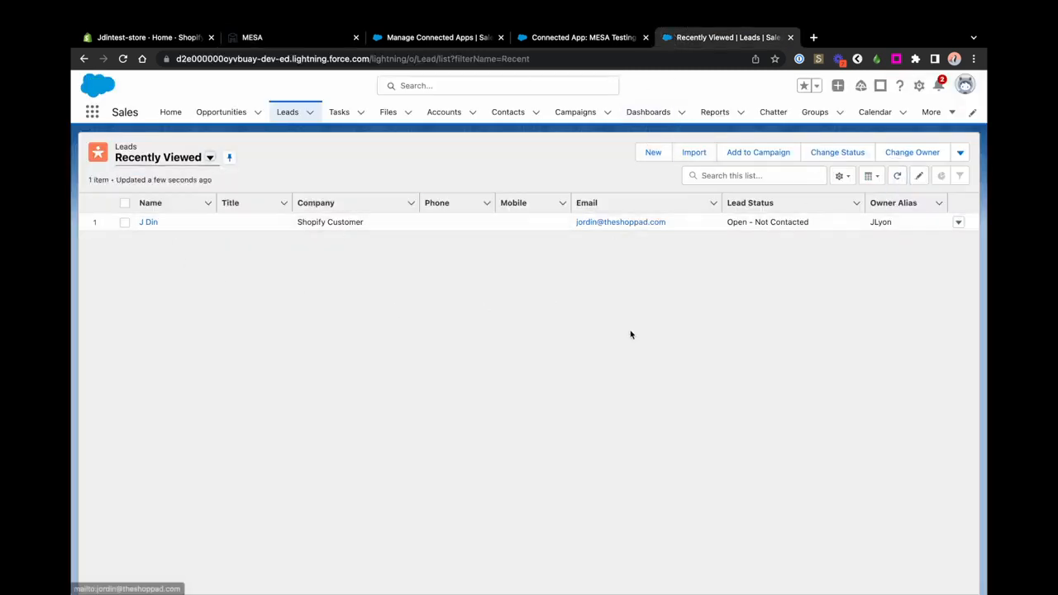
pyautogui.click(263, 39)
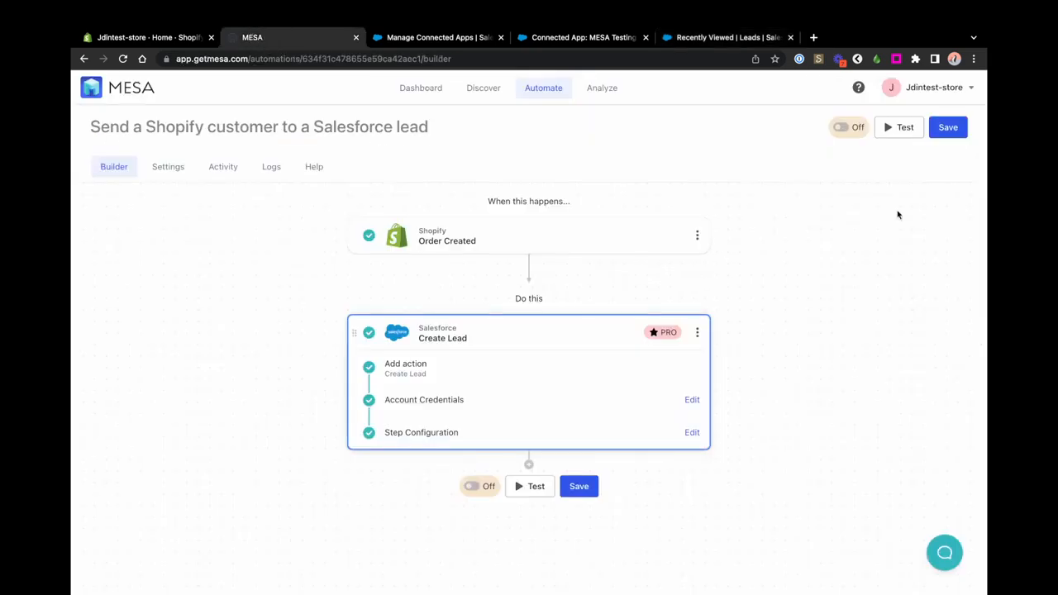
pyautogui.click(949, 130)
# Step: Switch the Shopify-to-Salesforce lead workflow from Off to On, then open and close the MESA help chat
pyautogui.click(840, 129)
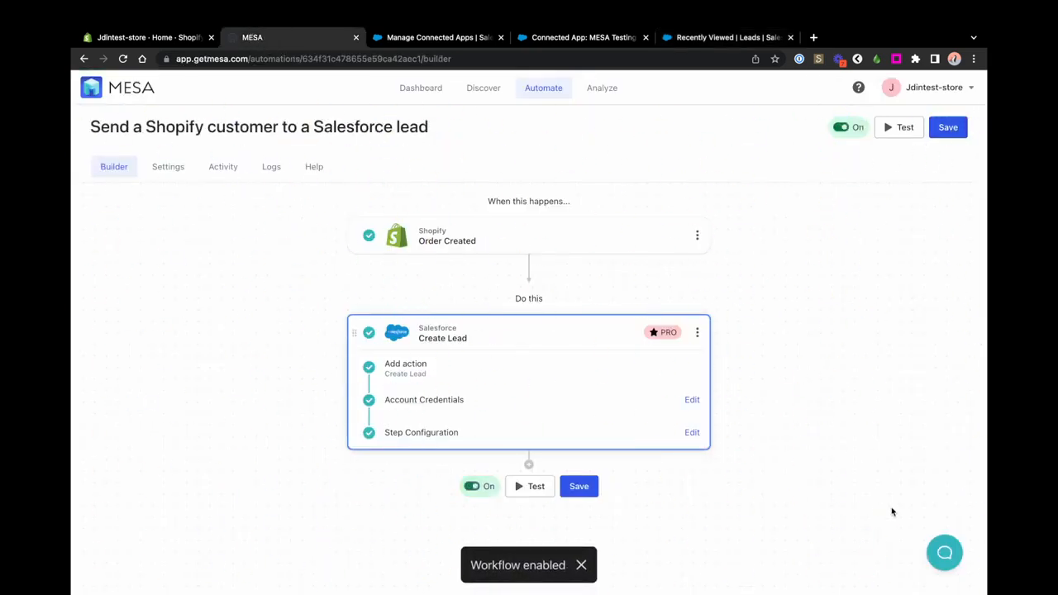
pyautogui.click(943, 552)
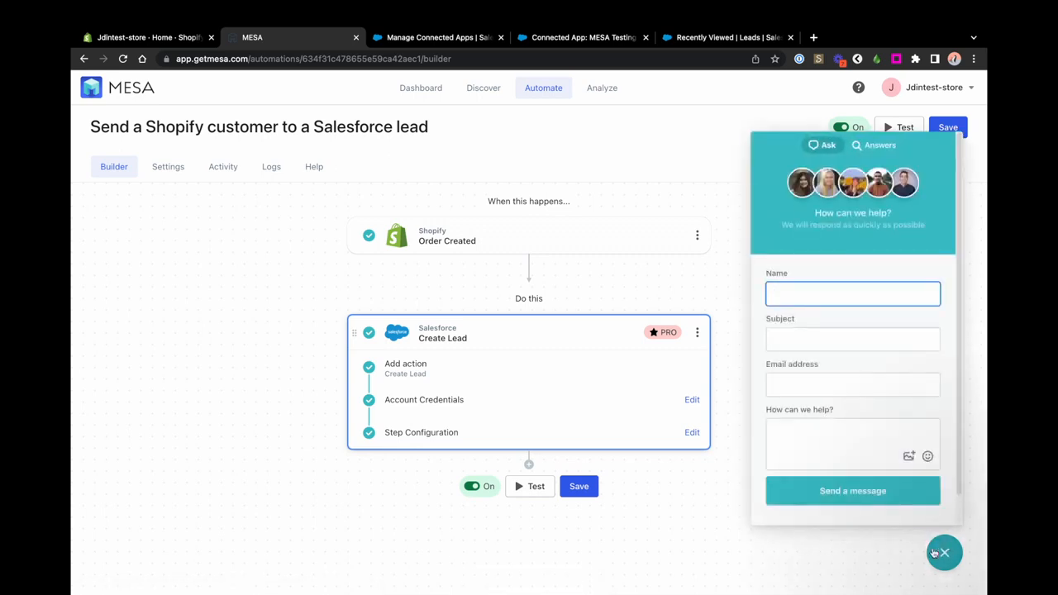
pyautogui.click(935, 553)
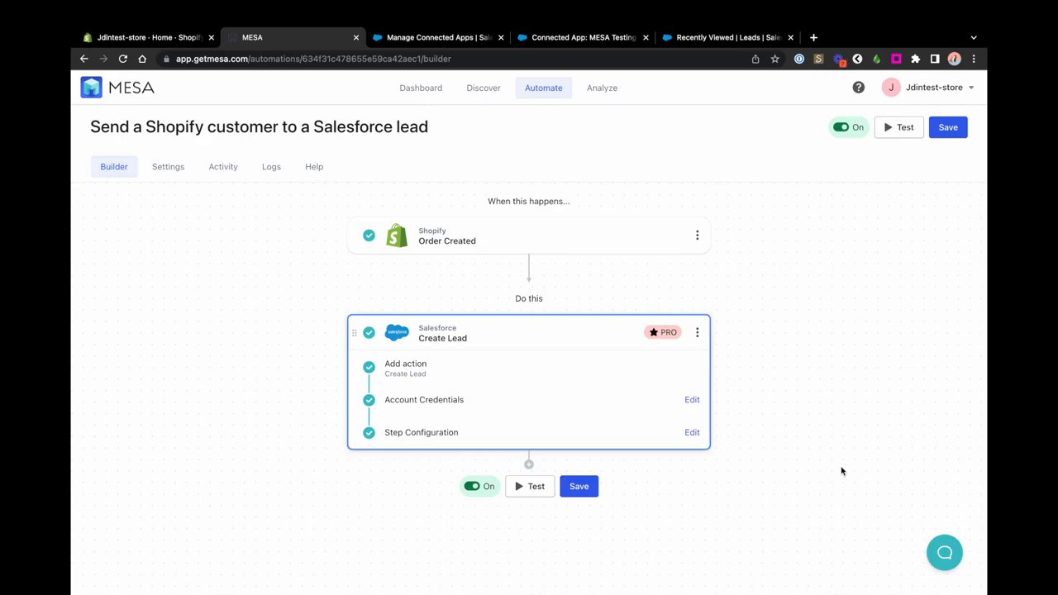